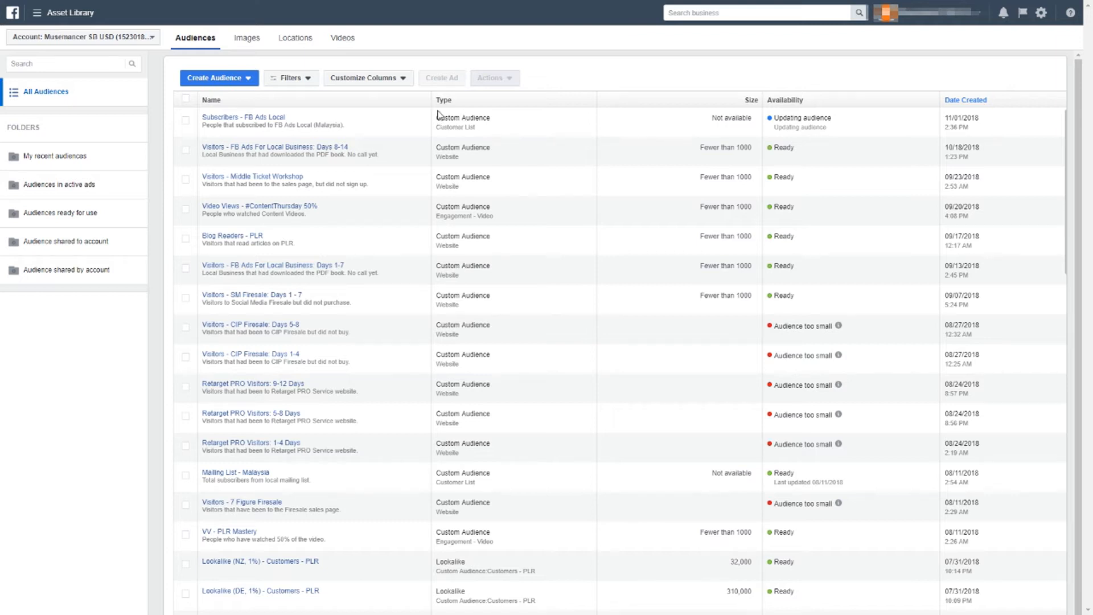
mouse_move(253, 126)
mouse_move(262, 177)
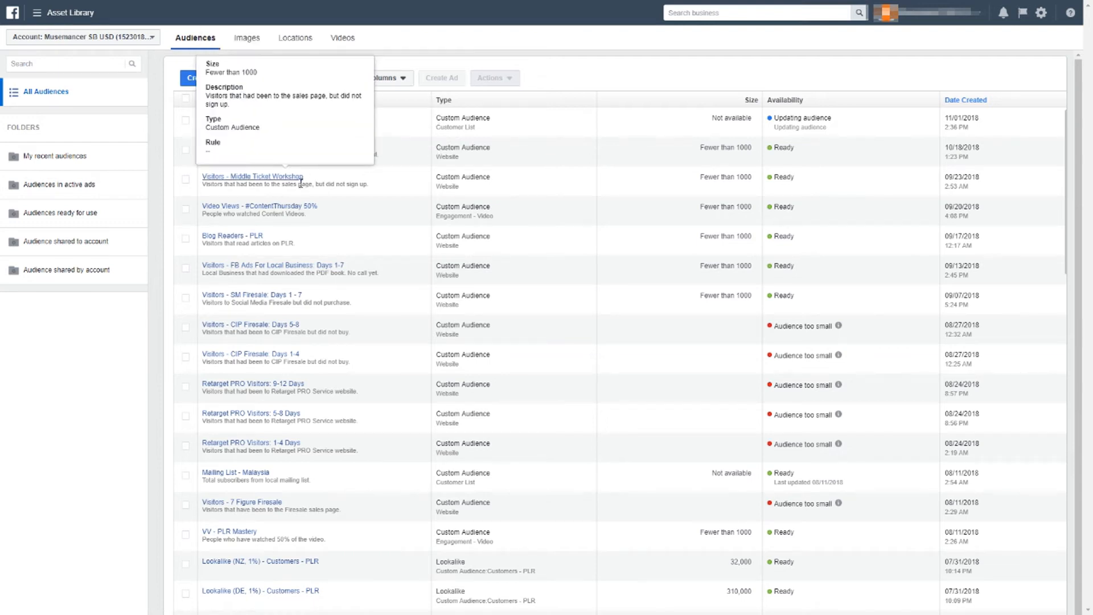
left_click(186, 122)
left_click(186, 121)
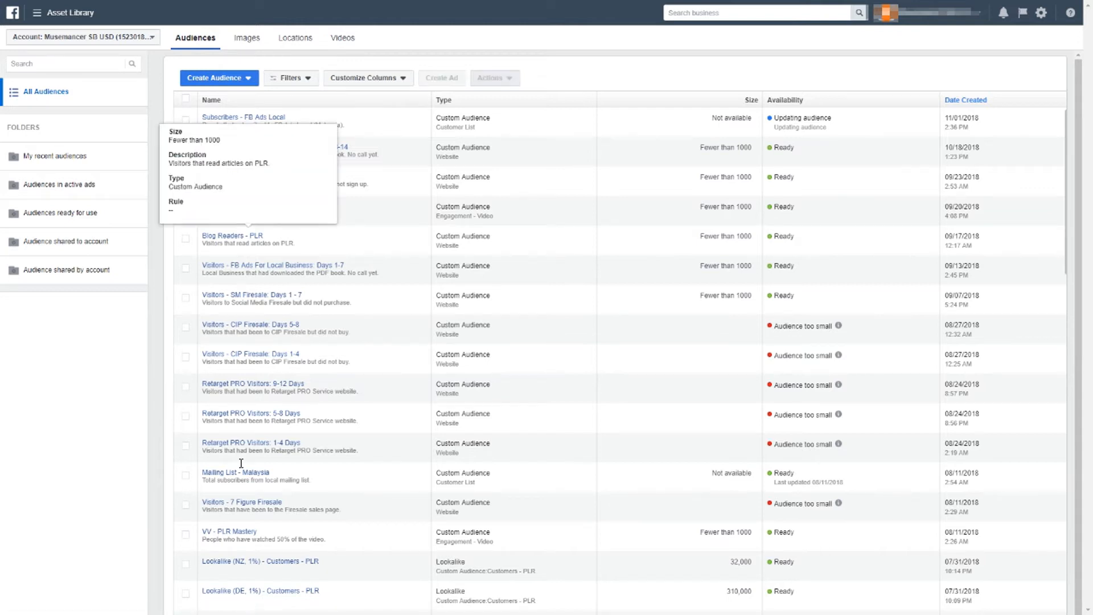
- Examine how the Lookalike (NZ, 1%) - Customers - PLR audience is defined, including its name, country and source
left_click(186, 566)
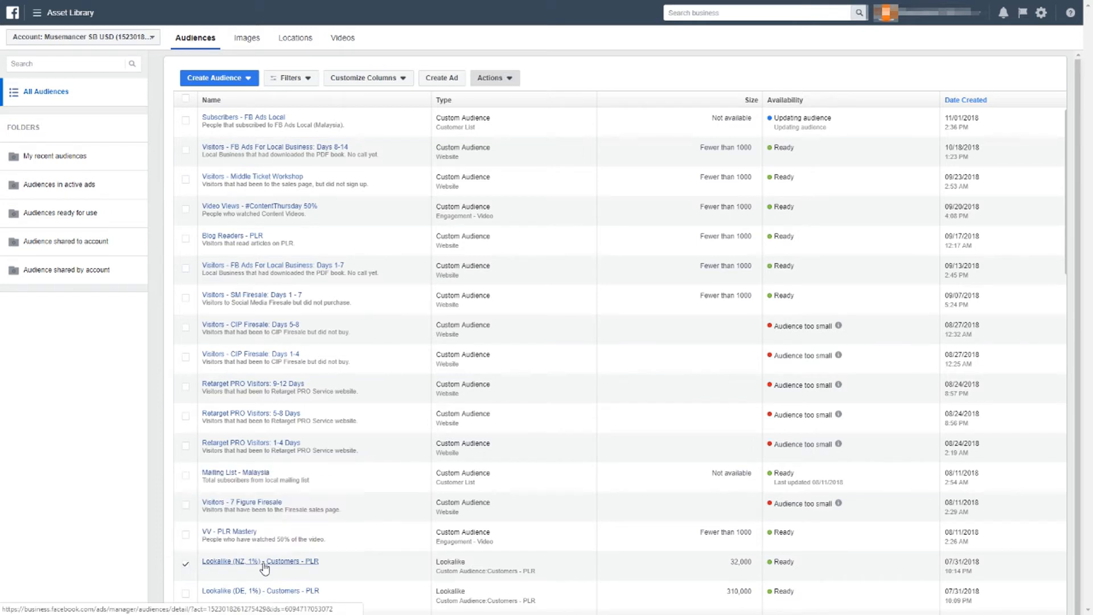
left_click(263, 563)
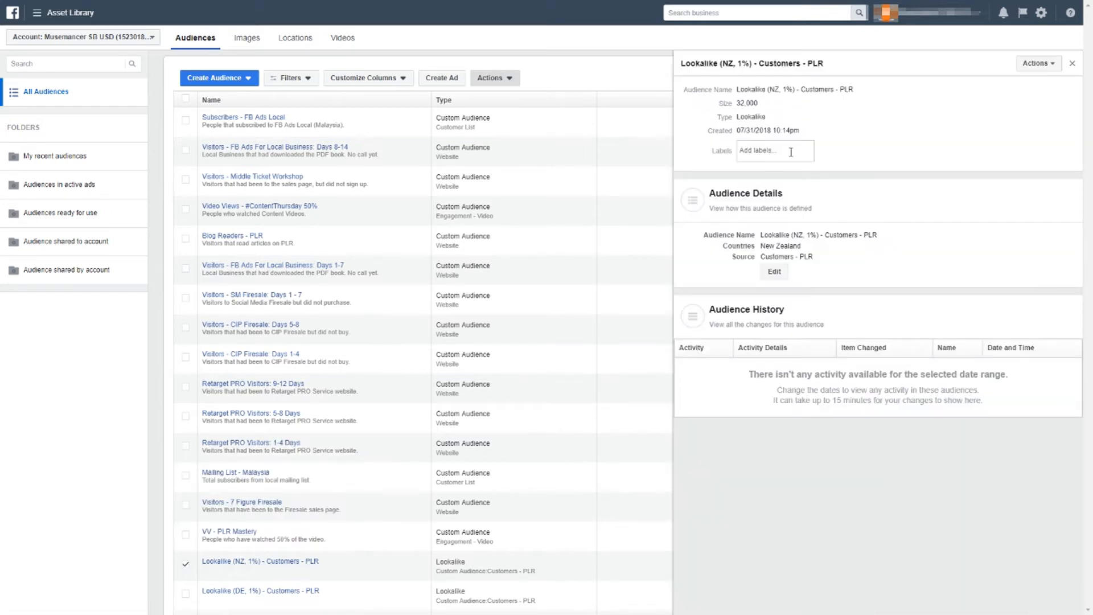
left_click(774, 271)
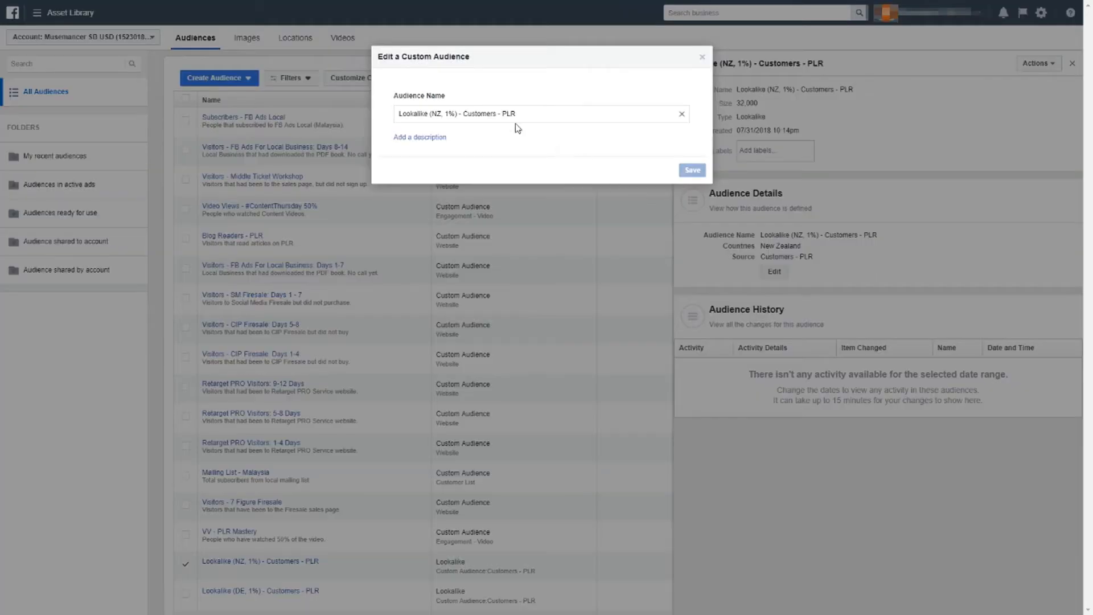
left_click(702, 56)
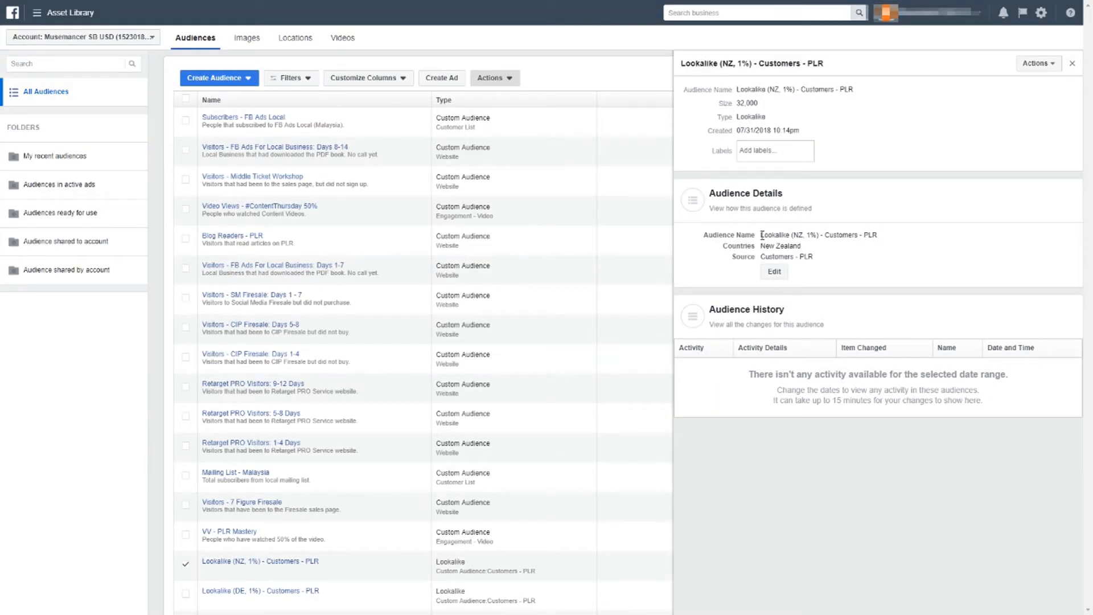
left_click_drag(762, 235, 794, 237)
left_click(798, 238)
left_click_drag(825, 235, 878, 236)
left_click(802, 117)
left_click(1072, 64)
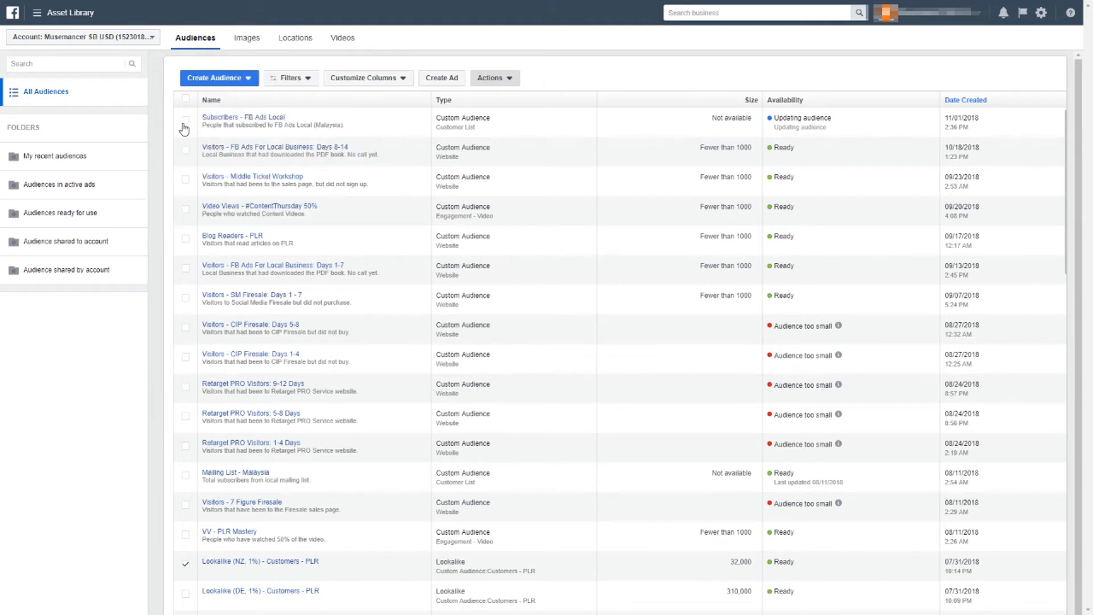
- Start a new Lookalike Audience and choose the custom audience Subscribers - FB Ads Local as its source
left_click(208, 81)
left_click(208, 81)
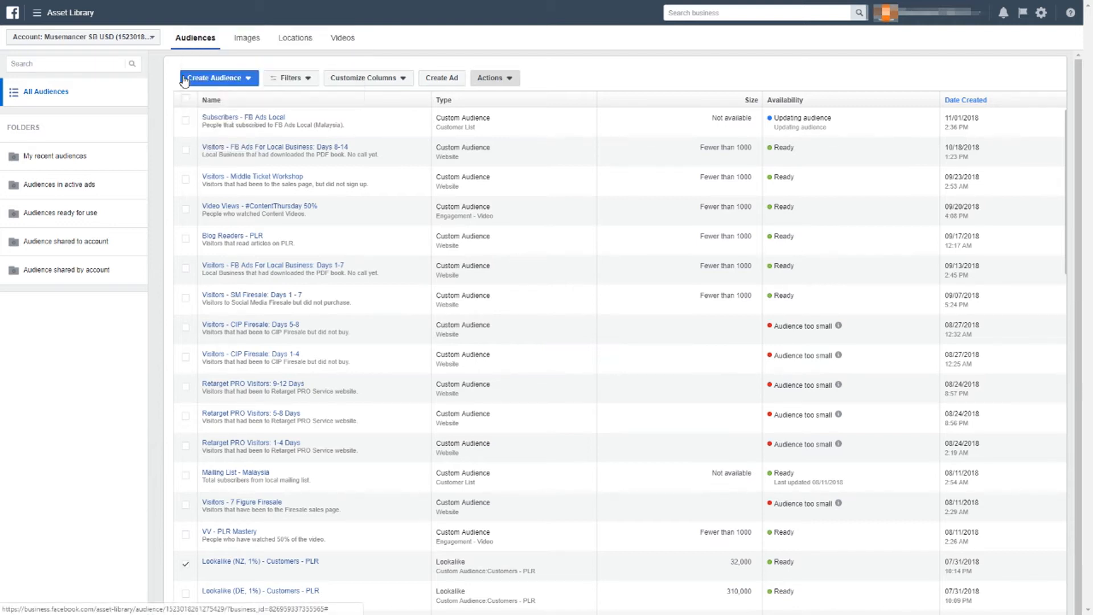
left_click(184, 82)
left_click(217, 116)
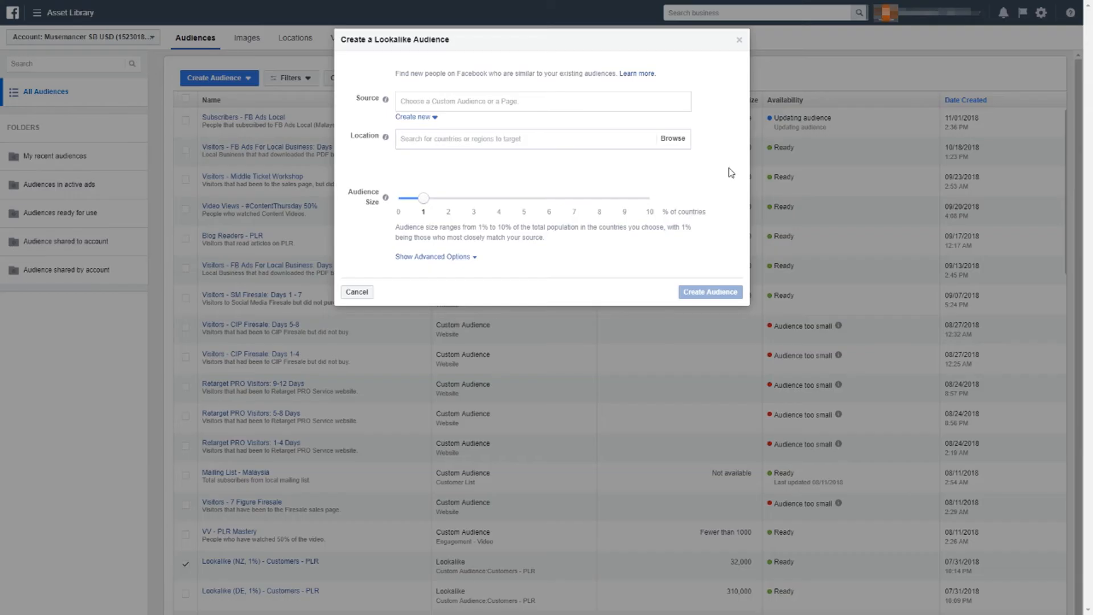
left_click(552, 103)
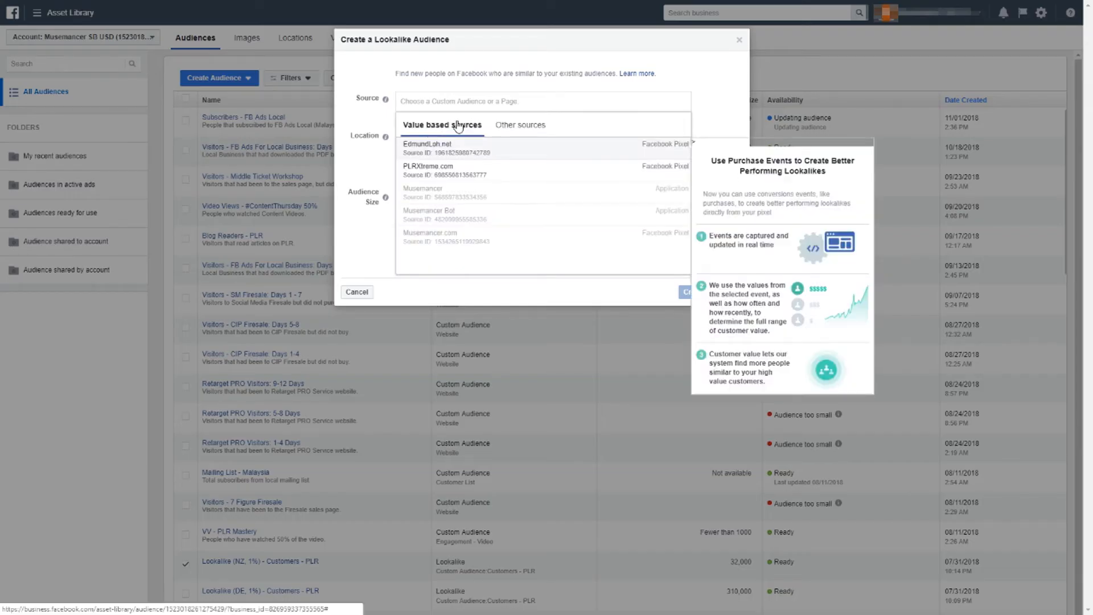
left_click(518, 125)
scroll(501, 193, "down", 10)
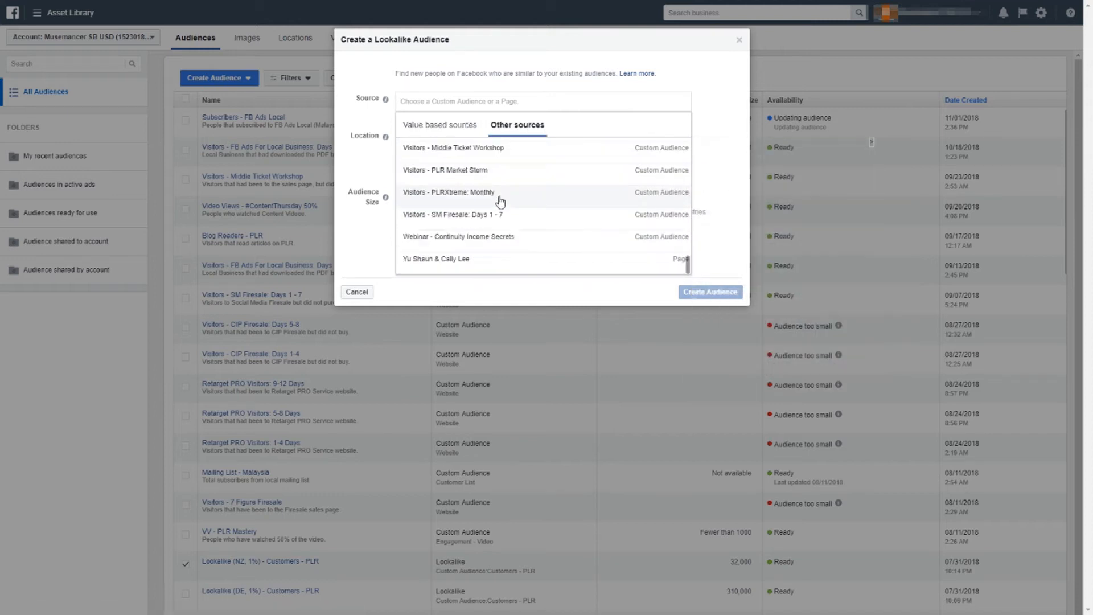
left_click(458, 126)
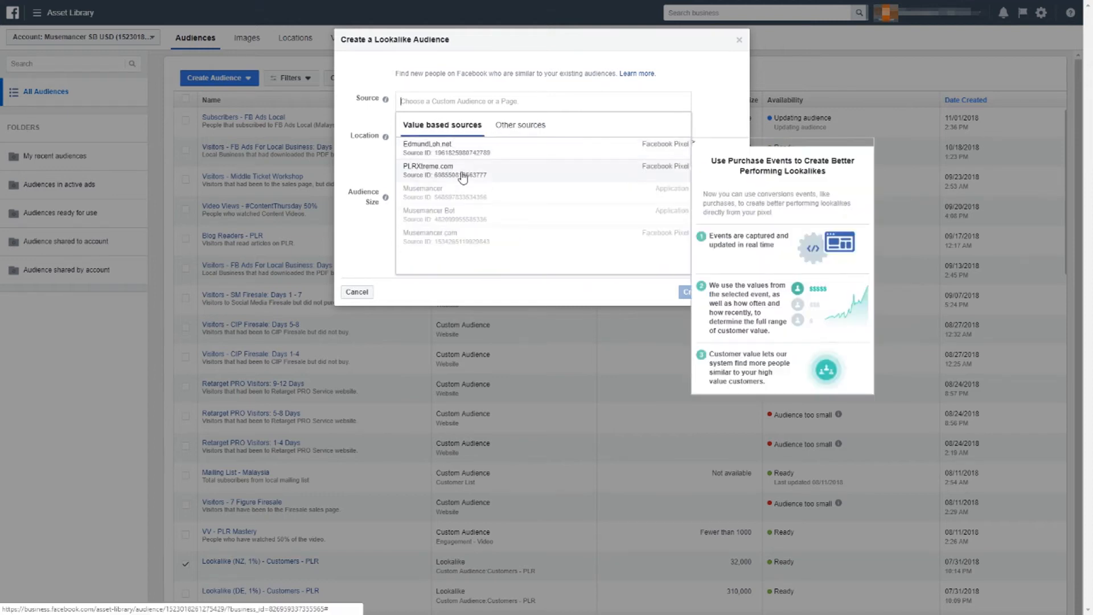
left_click(515, 130)
scroll(506, 174, "down", 1)
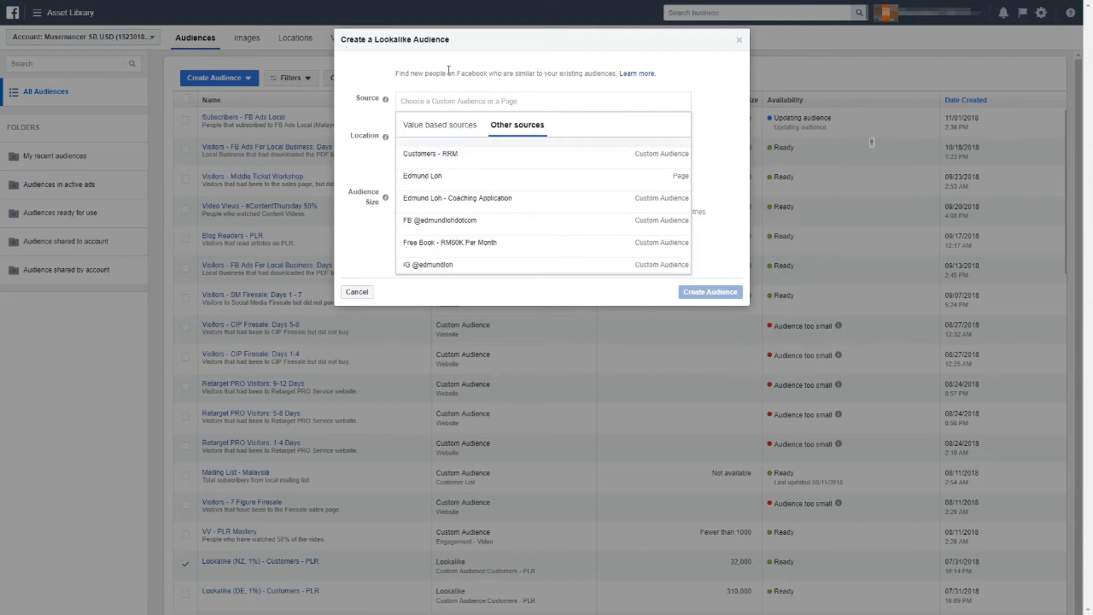
type("subscr")
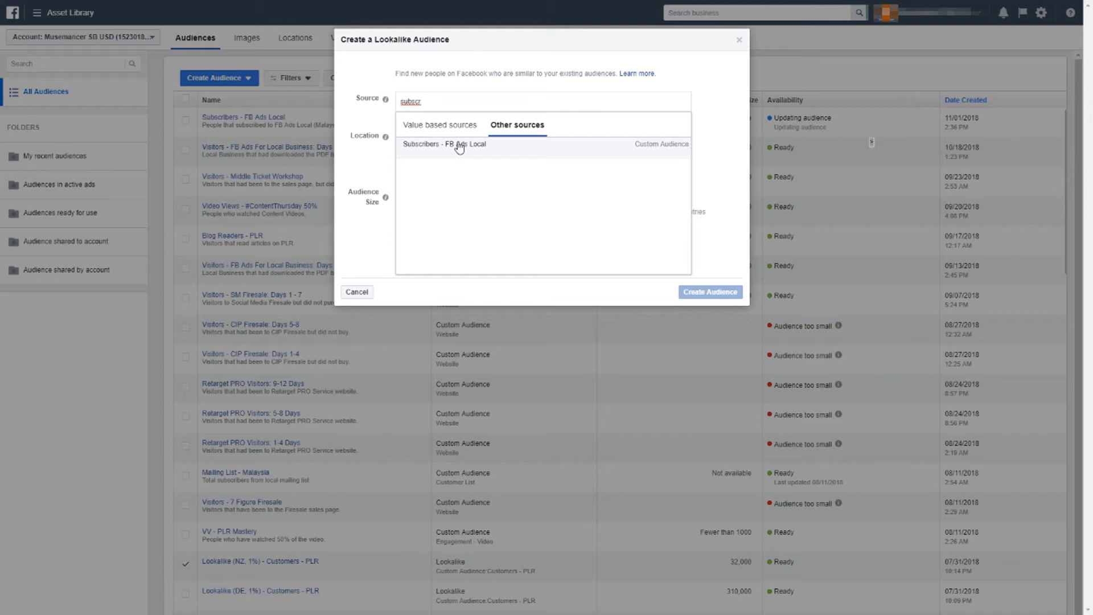
left_click(460, 148)
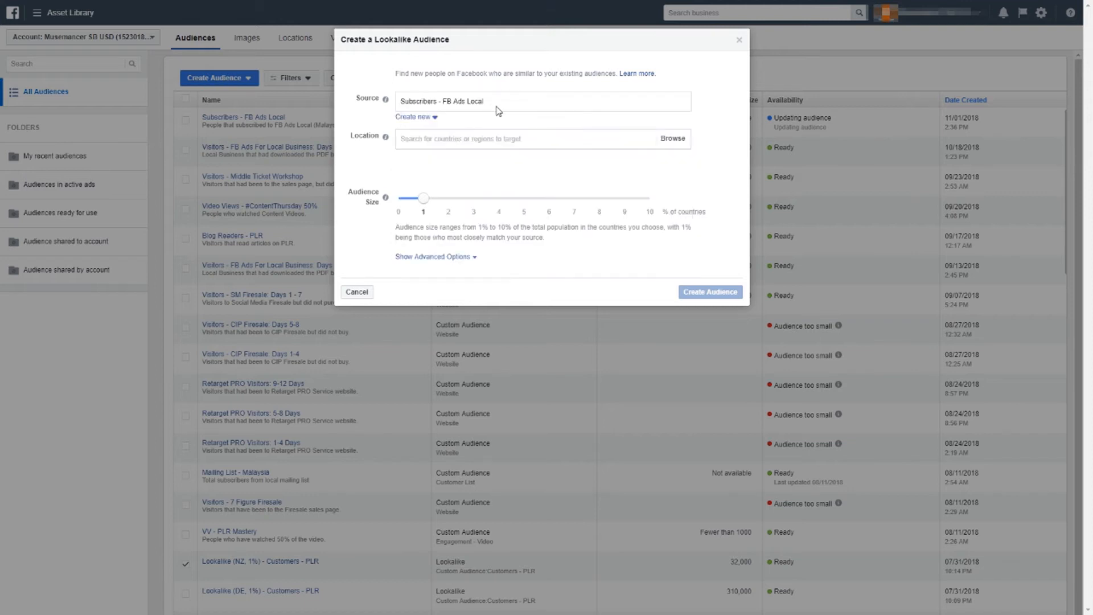
- Set Malaysia as the target location of the lookalike audience
left_click(461, 140)
type("malaysia")
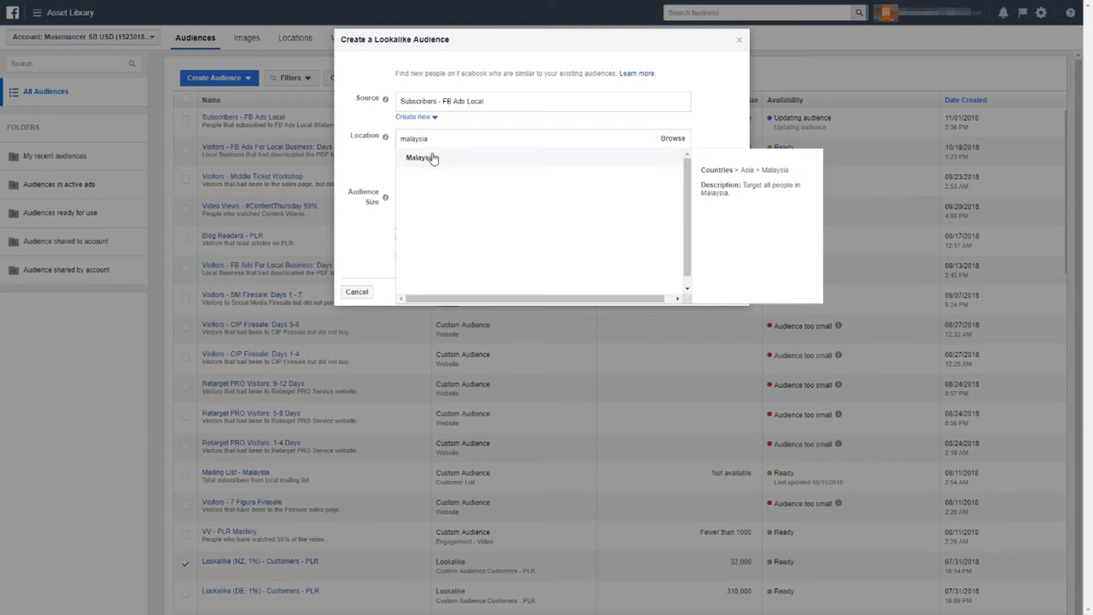
left_click(421, 158)
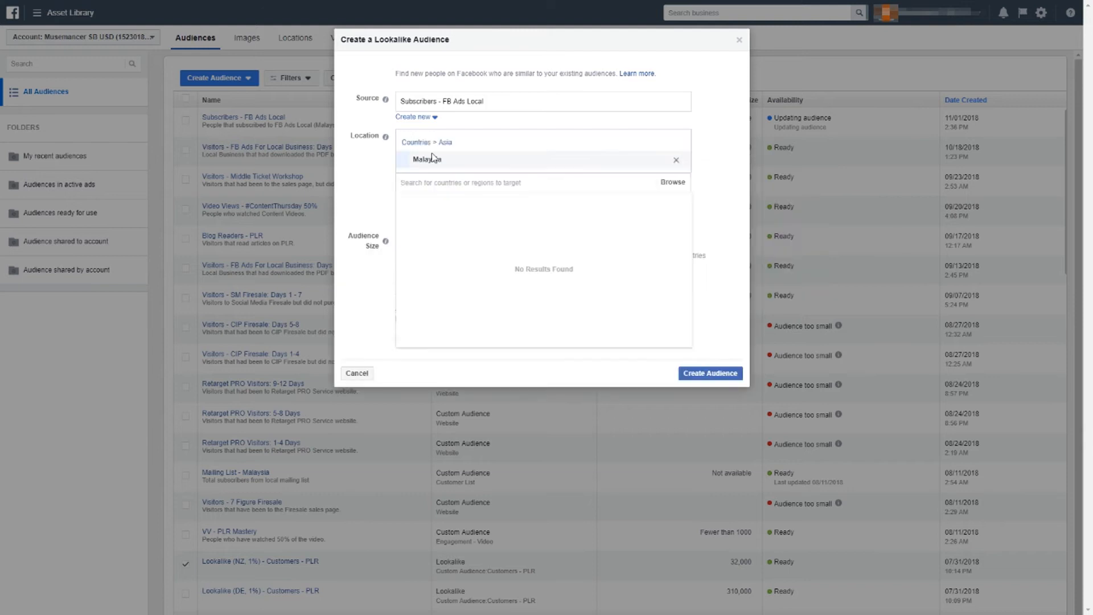
left_click(452, 182)
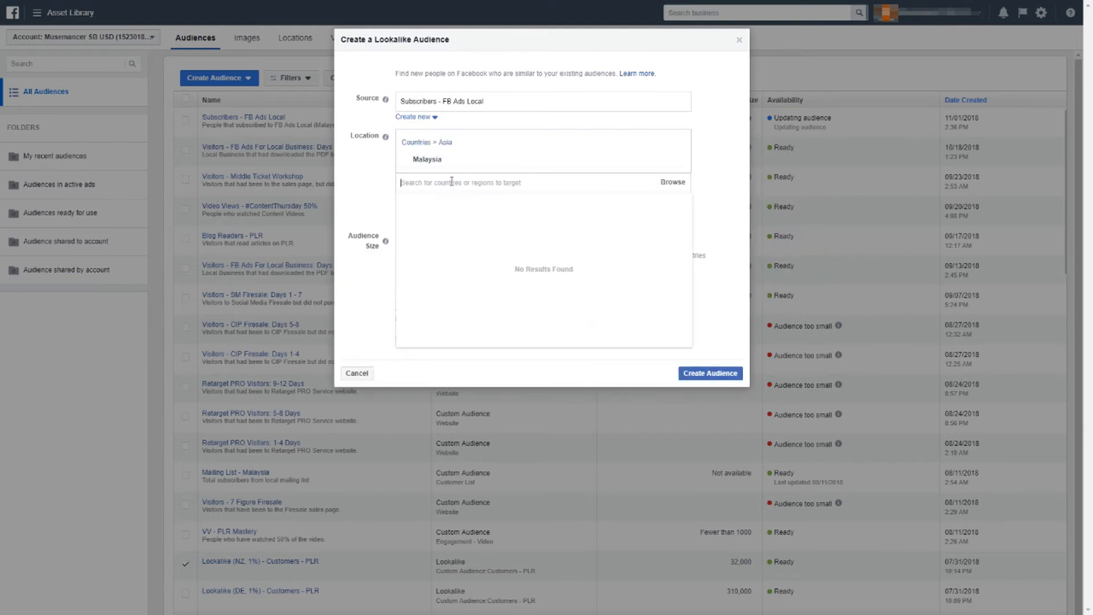
left_click(370, 188)
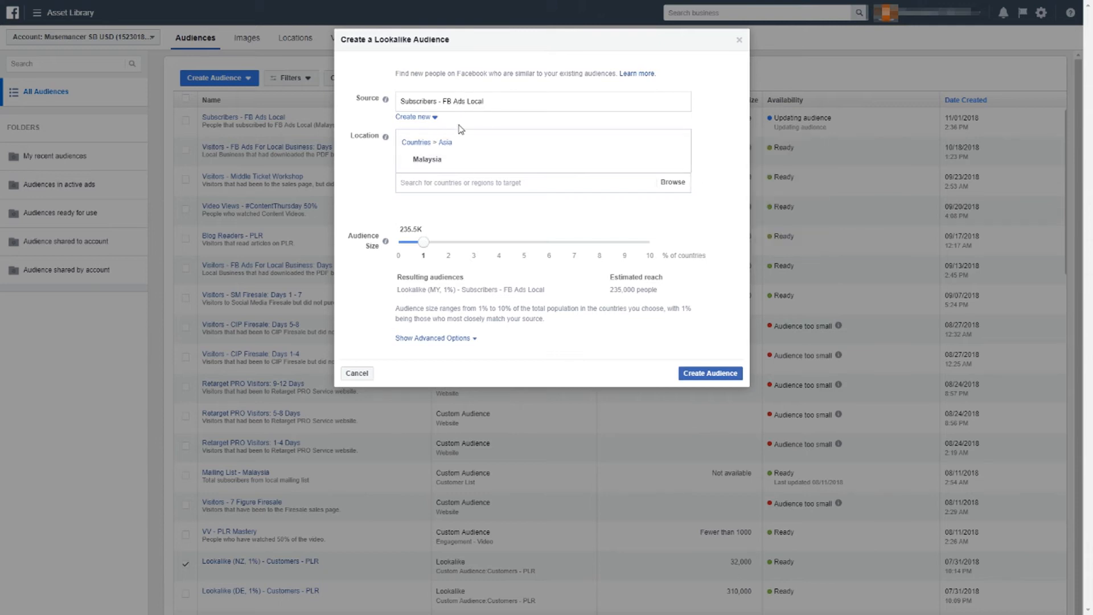
left_click(452, 181)
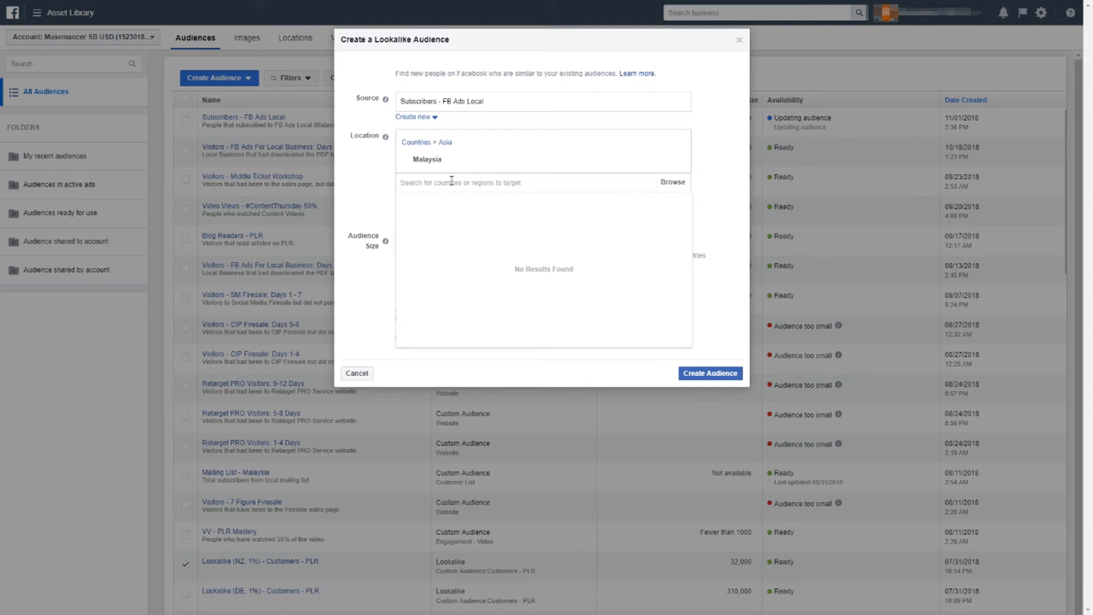
left_click(368, 163)
mouse_move(420, 163)
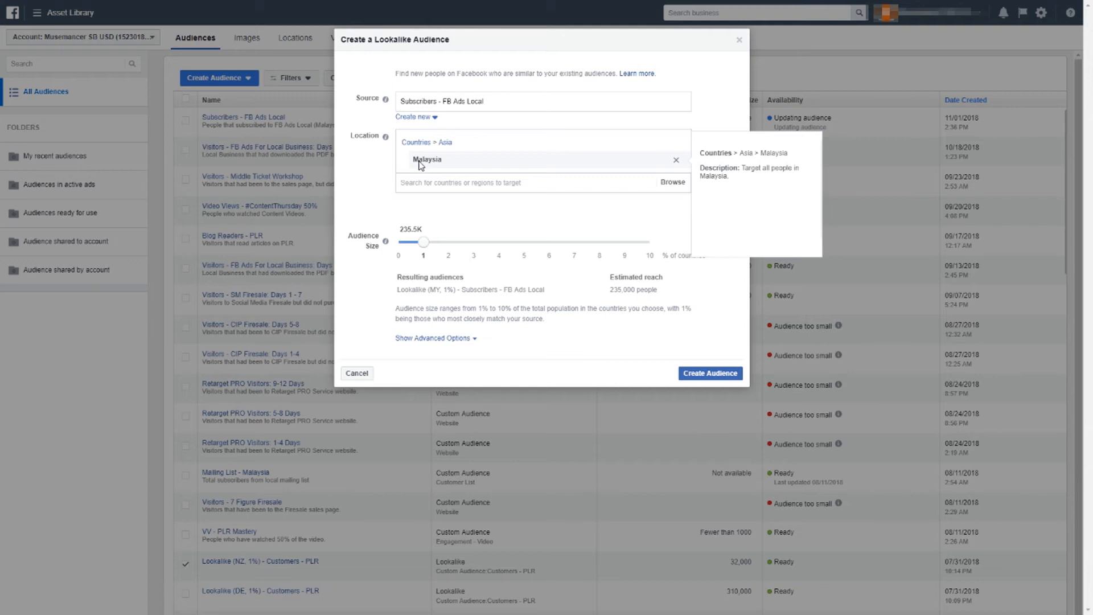
- Try adding United States as a second target location, and remove it again
left_click(435, 193)
type("united s")
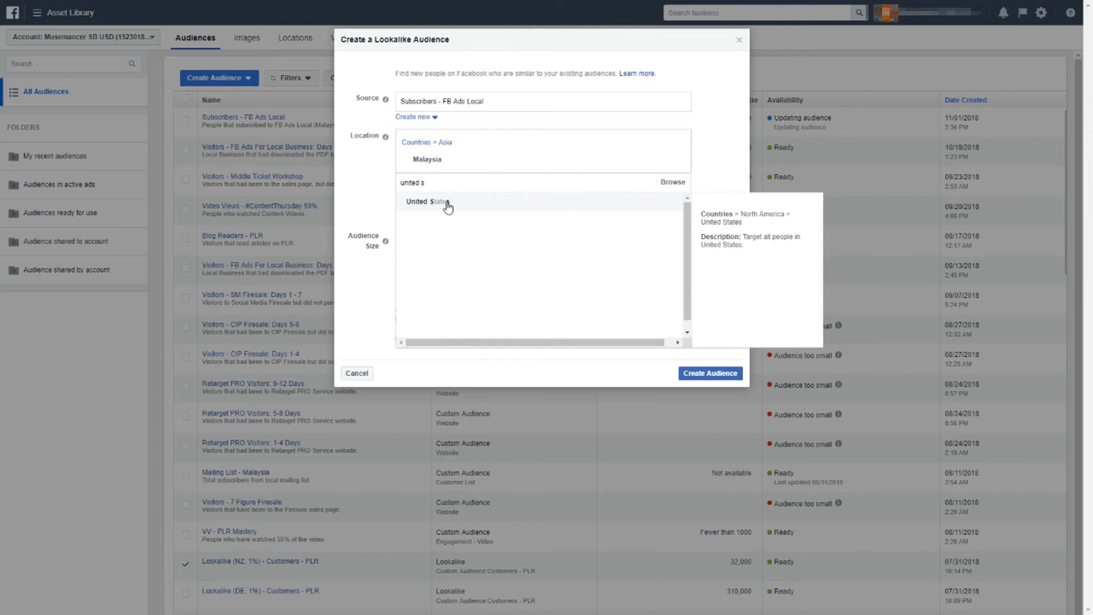
left_click(448, 204)
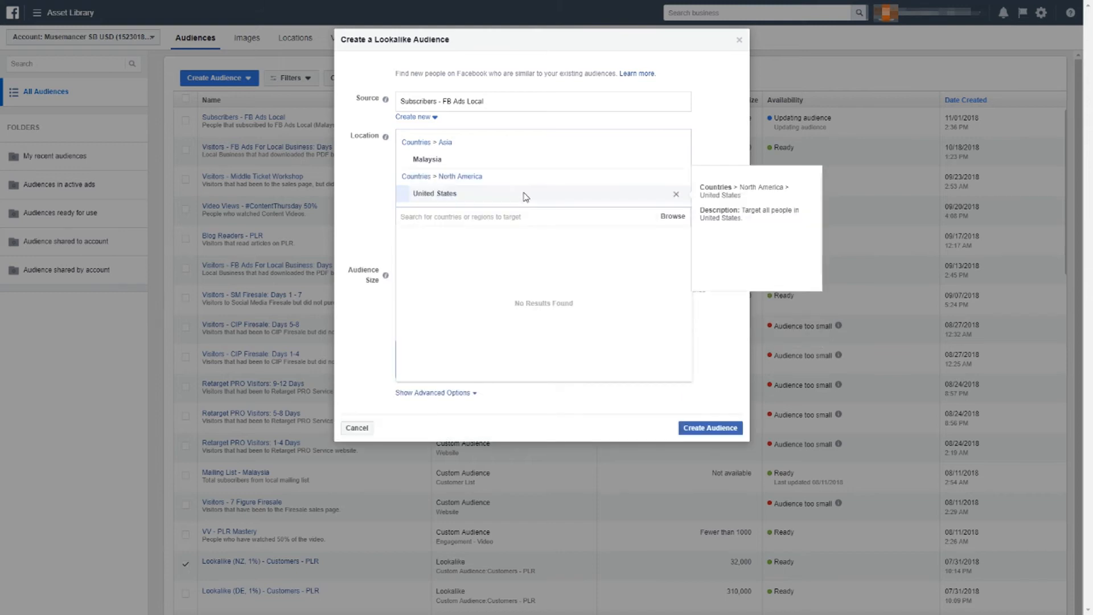
left_click(676, 179)
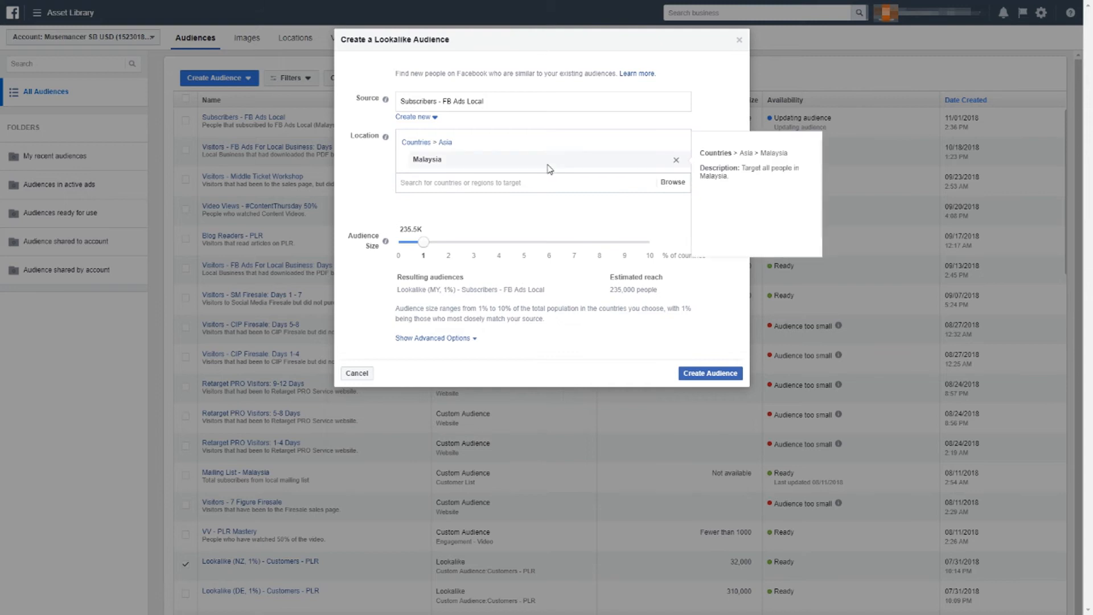
- Try enlarging the lookalike audience size to 10% of the country, and return it to 1%
mouse_move(386, 242)
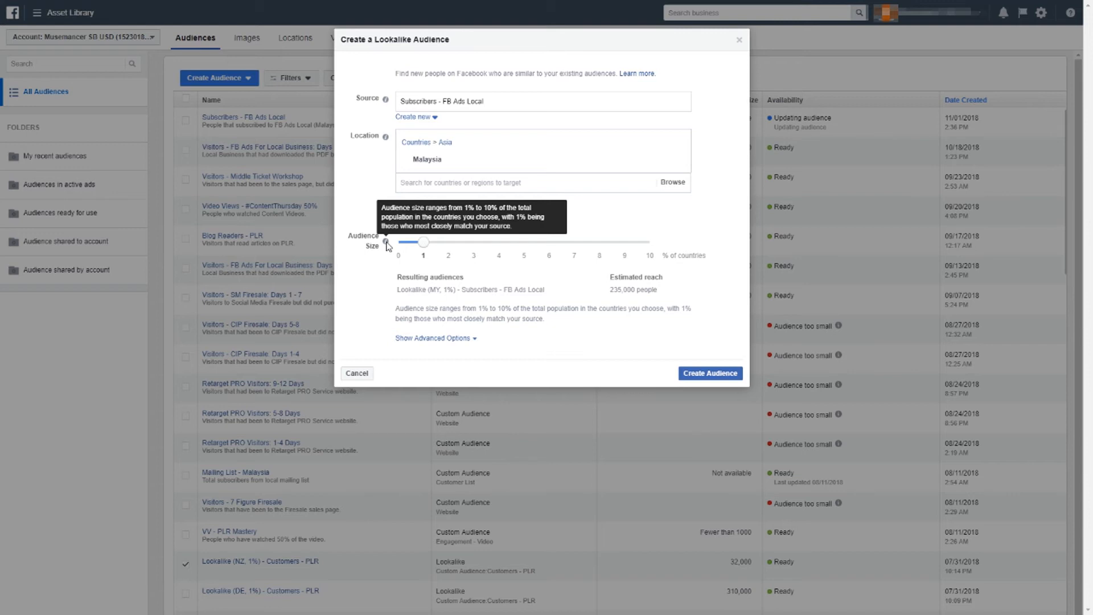
left_click_drag(422, 243, 661, 257)
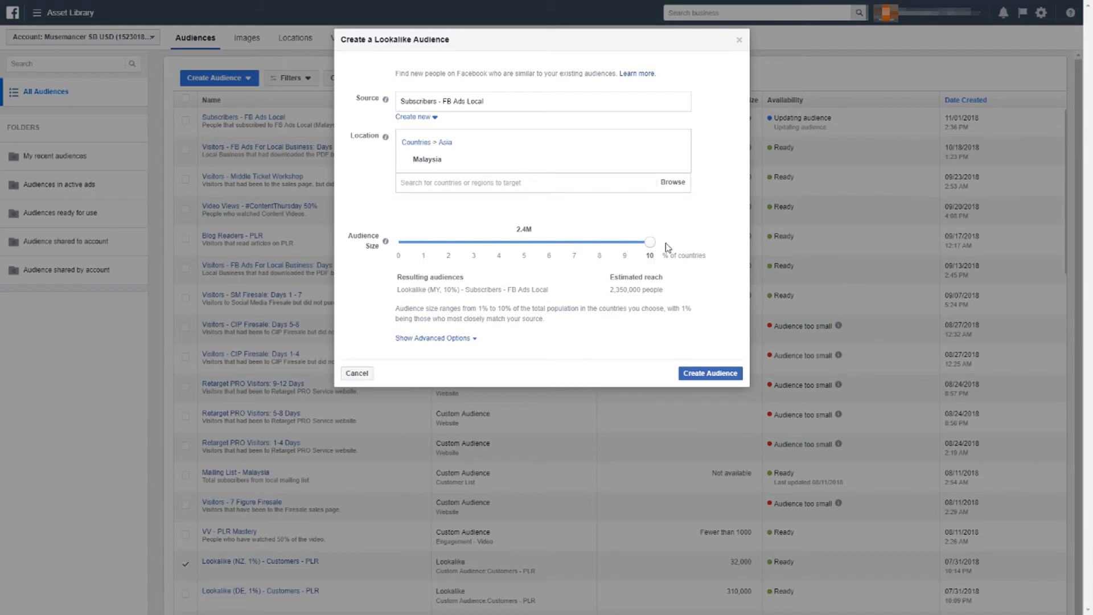
left_click_drag(651, 251, 420, 249)
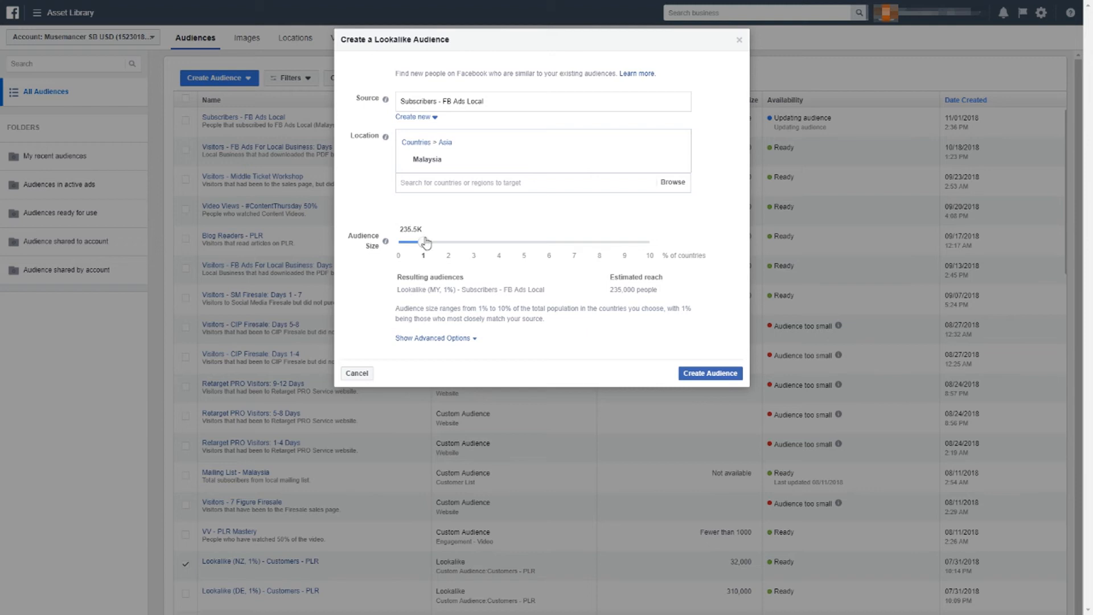
left_click_drag(424, 243, 549, 242)
left_click_drag(632, 256, 424, 255)
- Set the number of audiences to 1 in the advanced options, keep its size at 1%, and create the lookalike audience
left_click(473, 339)
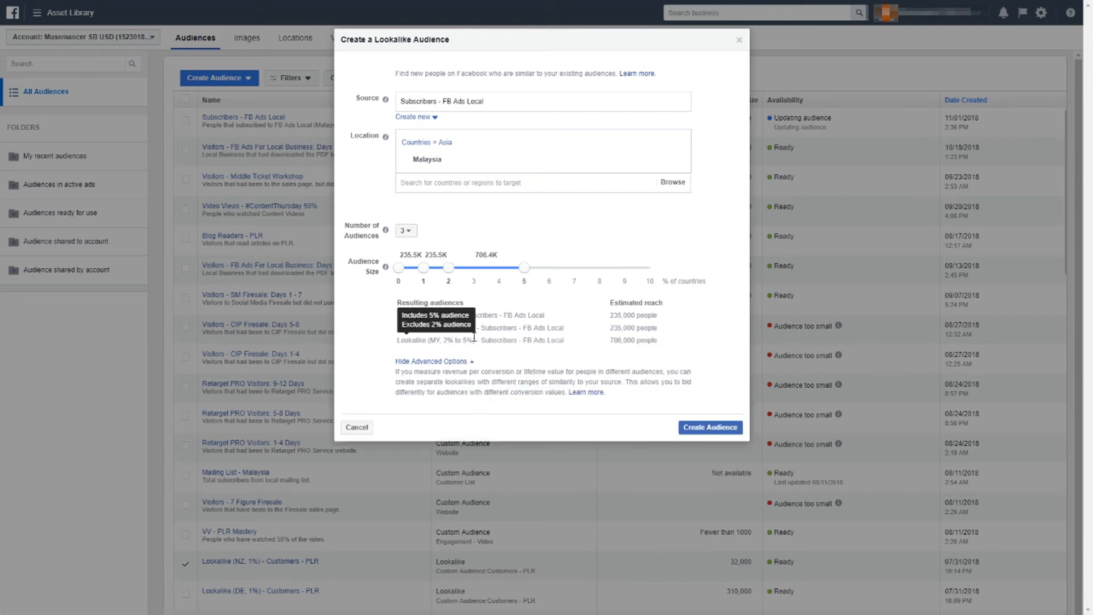
left_click_drag(521, 270, 438, 270)
left_click(406, 230)
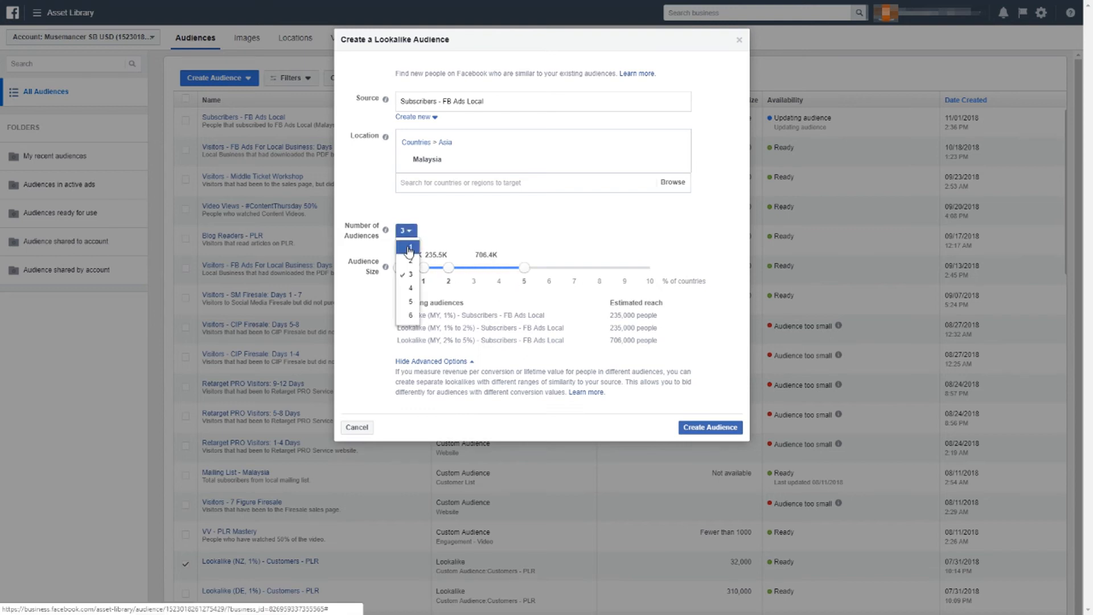
left_click(405, 237)
mouse_move(423, 268)
left_mouse_down()
mouse_move(449, 268)
mouse_move(398, 272)
mouse_move(427, 273)
left_mouse_up()
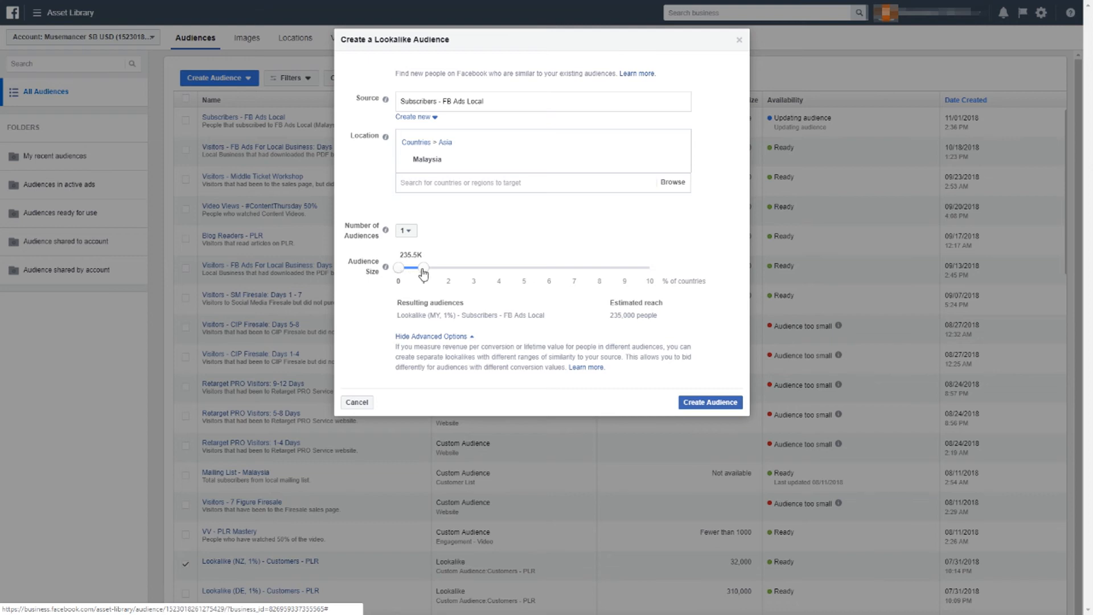
mouse_move(465, 172)
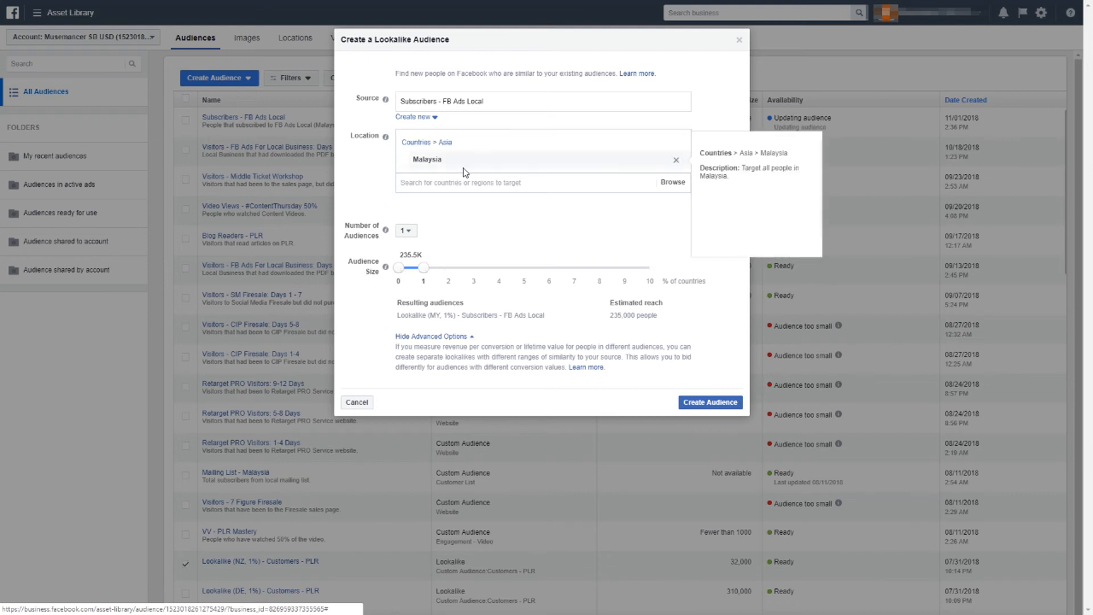
left_click(700, 405)
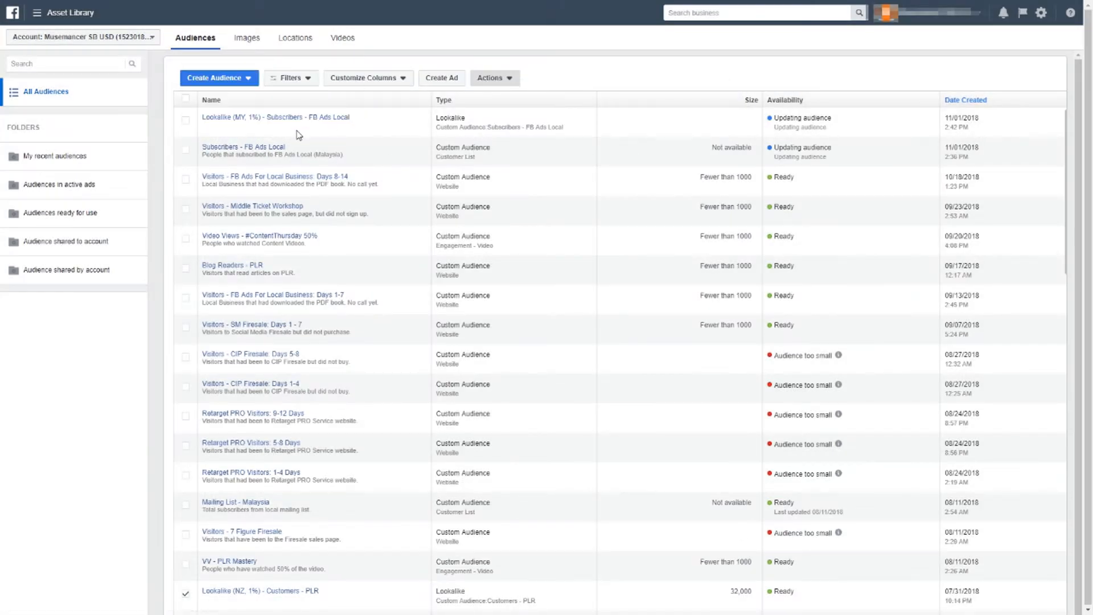
mouse_move(298, 122)
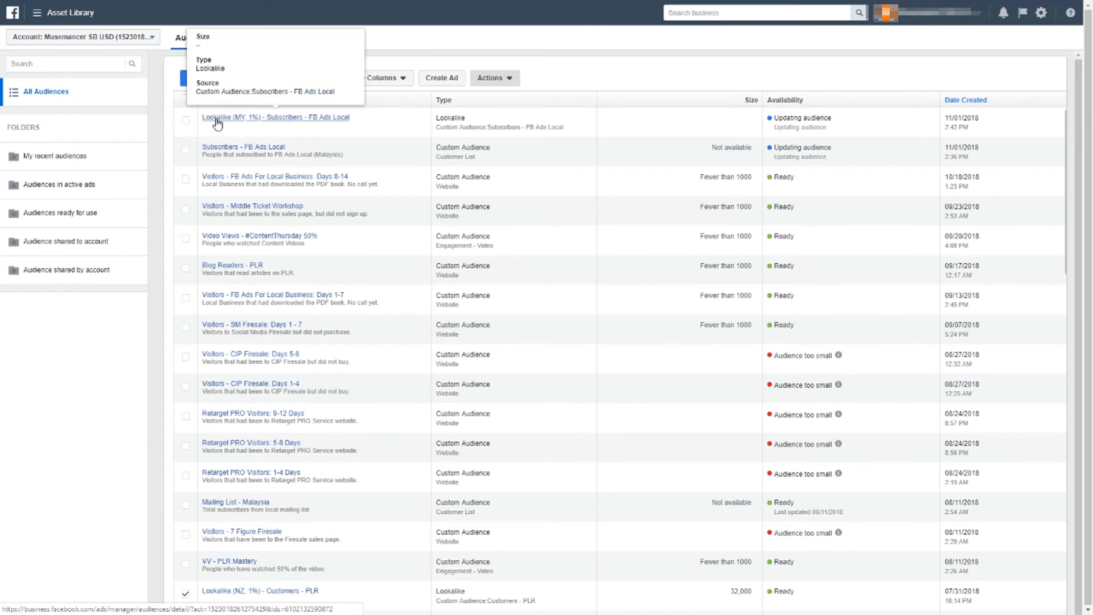
left_click(188, 80)
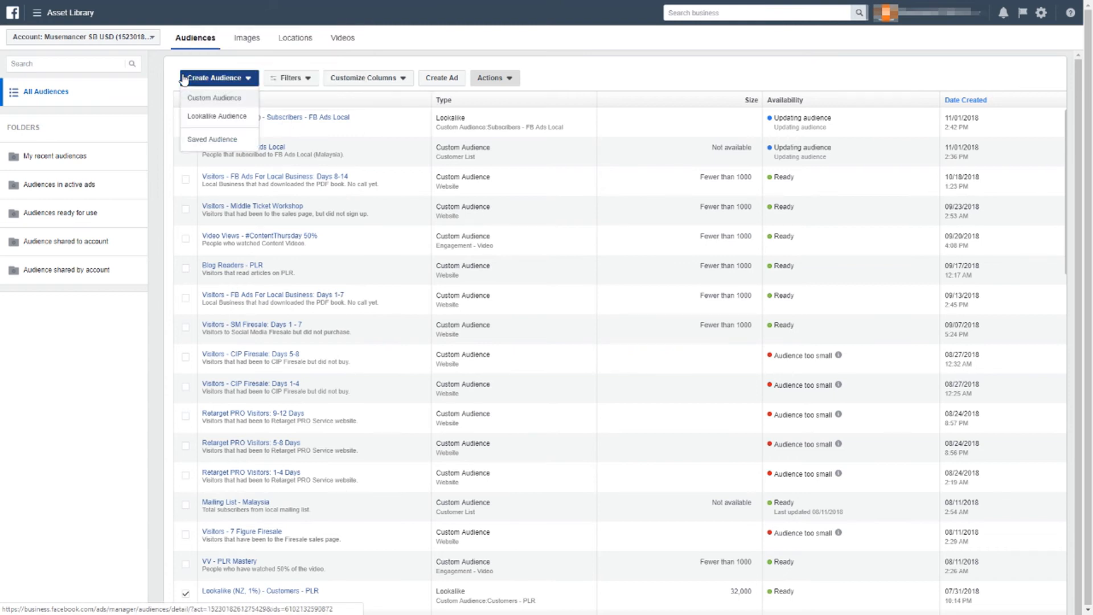
left_click(211, 103)
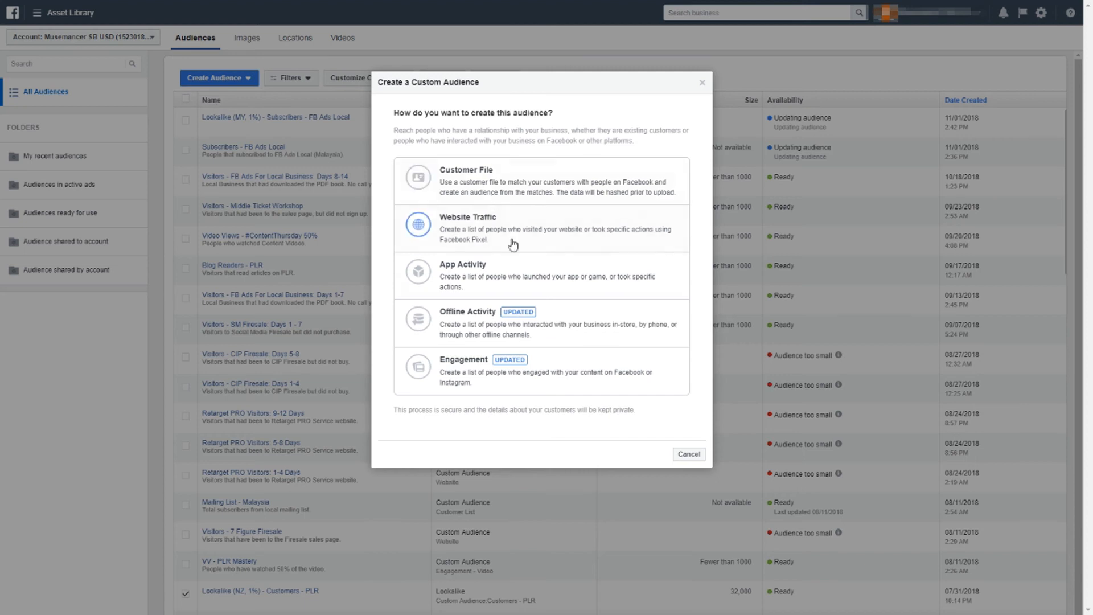
left_click(686, 454)
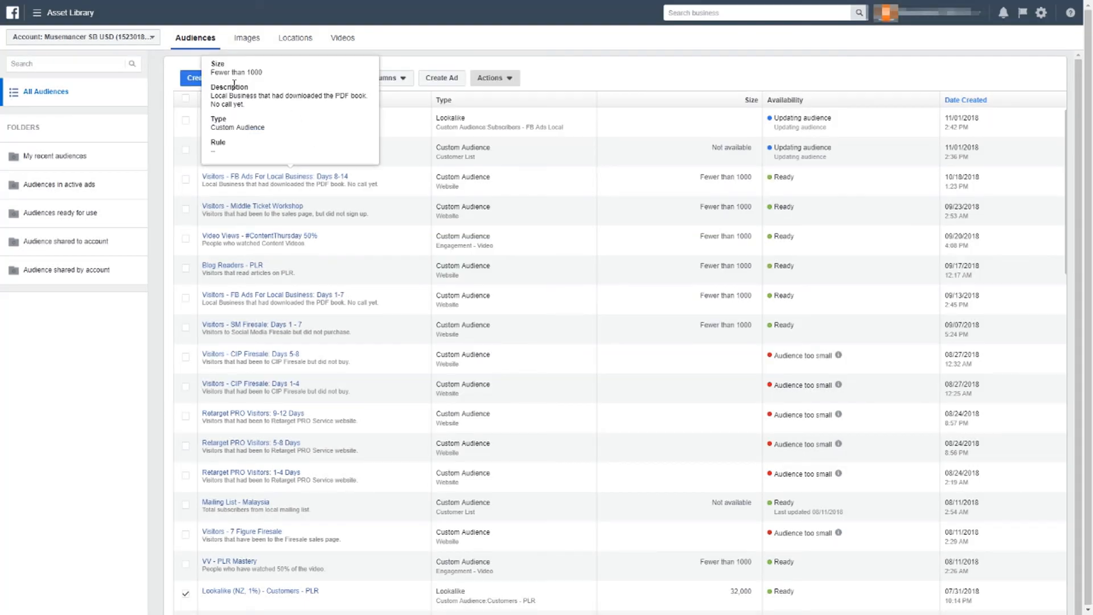
- Start a new lookalike audience with the Subscribers - FB Ads Local custom audience as its source
left_click(196, 80)
left_click(206, 115)
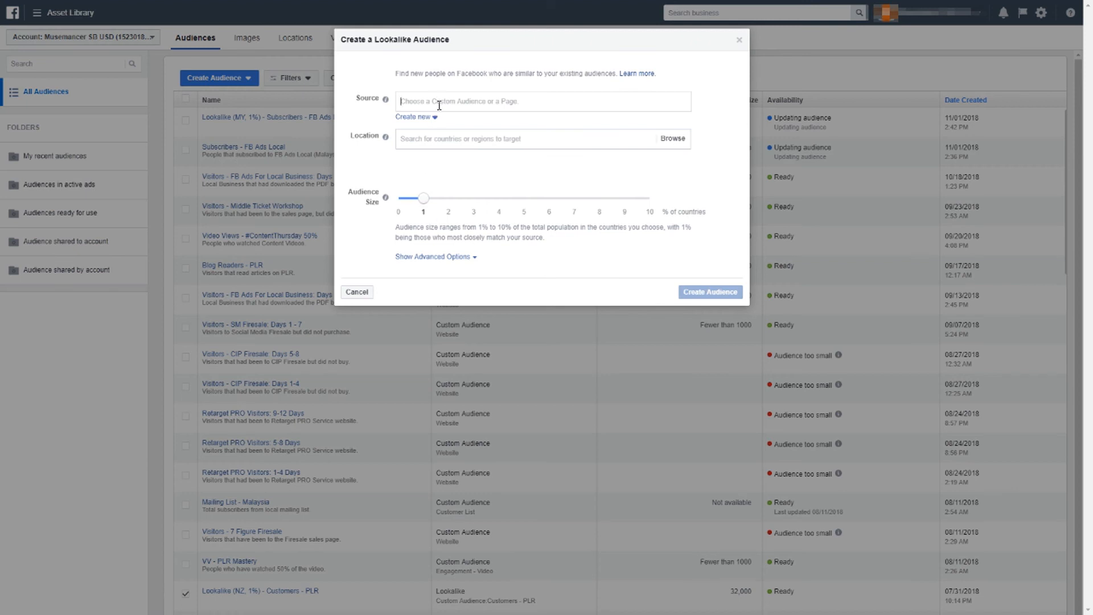
left_click(439, 104)
left_click(502, 132)
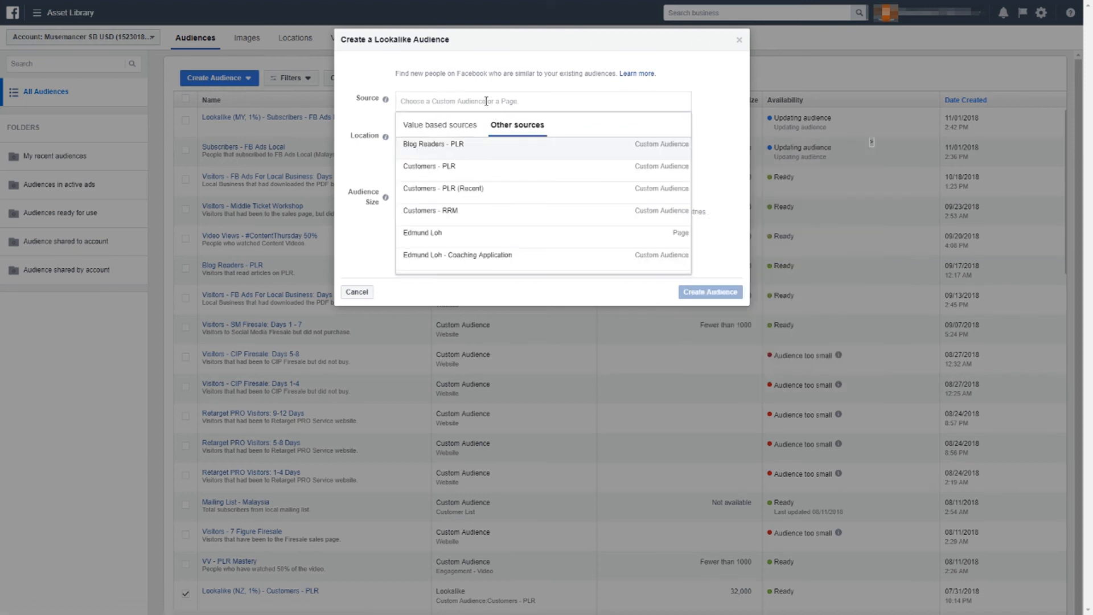
type("subsc")
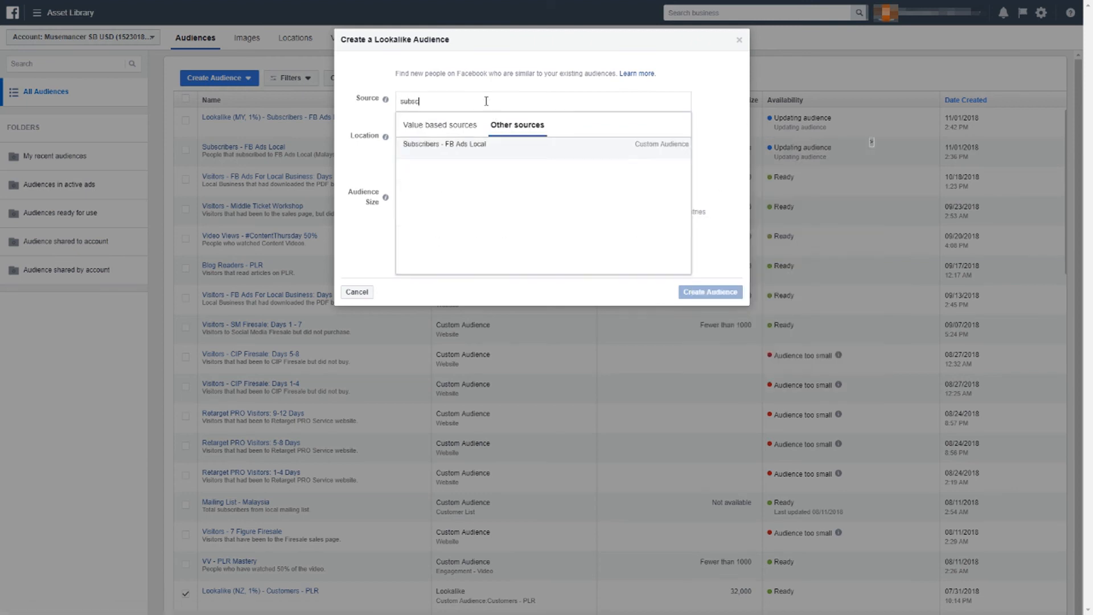
left_click(472, 144)
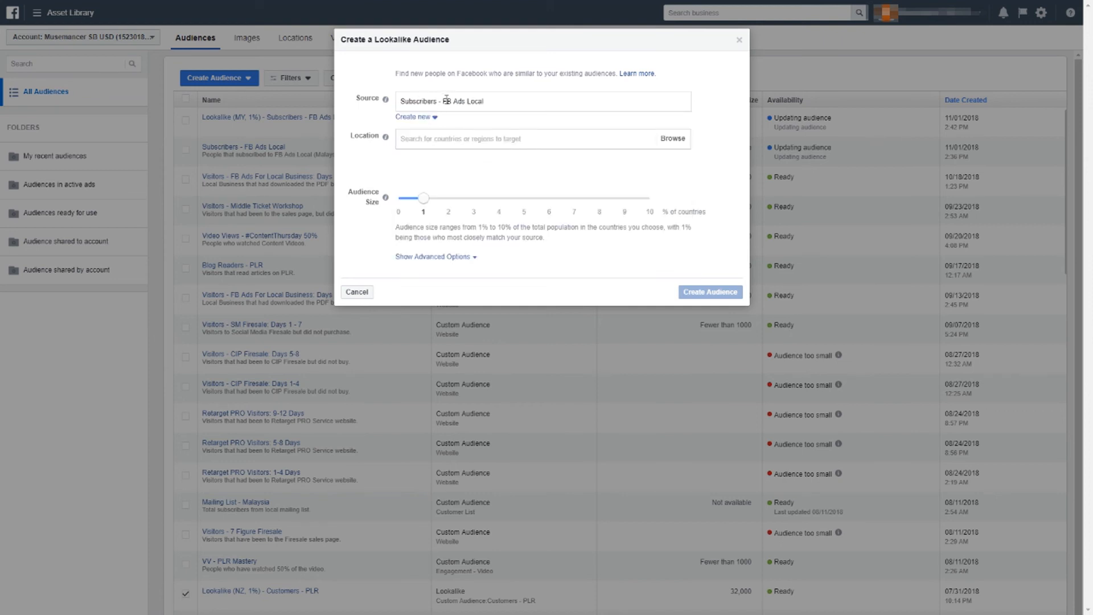
- Set Malaysia as the target location of this second lookalike audience
left_click(446, 137)
type("malaysia")
left_click(460, 155)
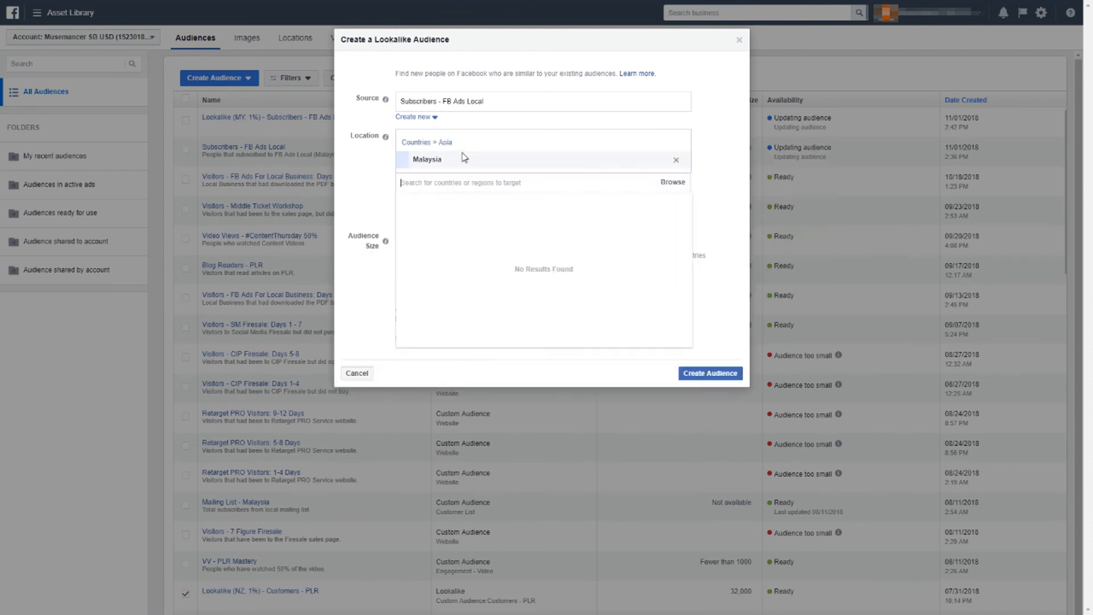
left_click(366, 166)
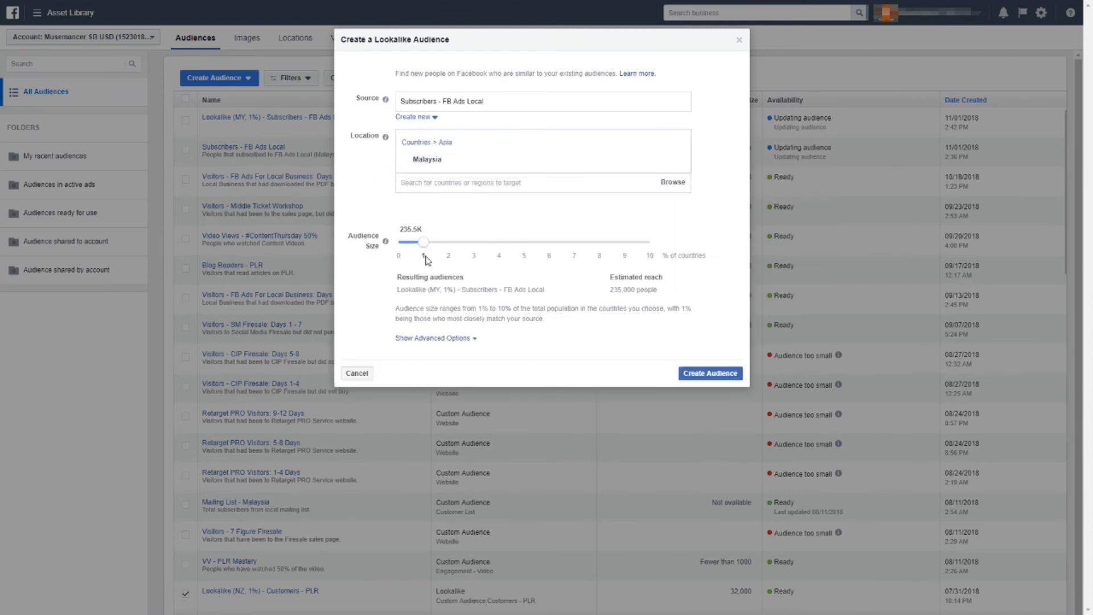
- Set the number of audiences to 1 in the advanced options, set its size range to 1% to 2%, and create the audience
left_click(431, 338)
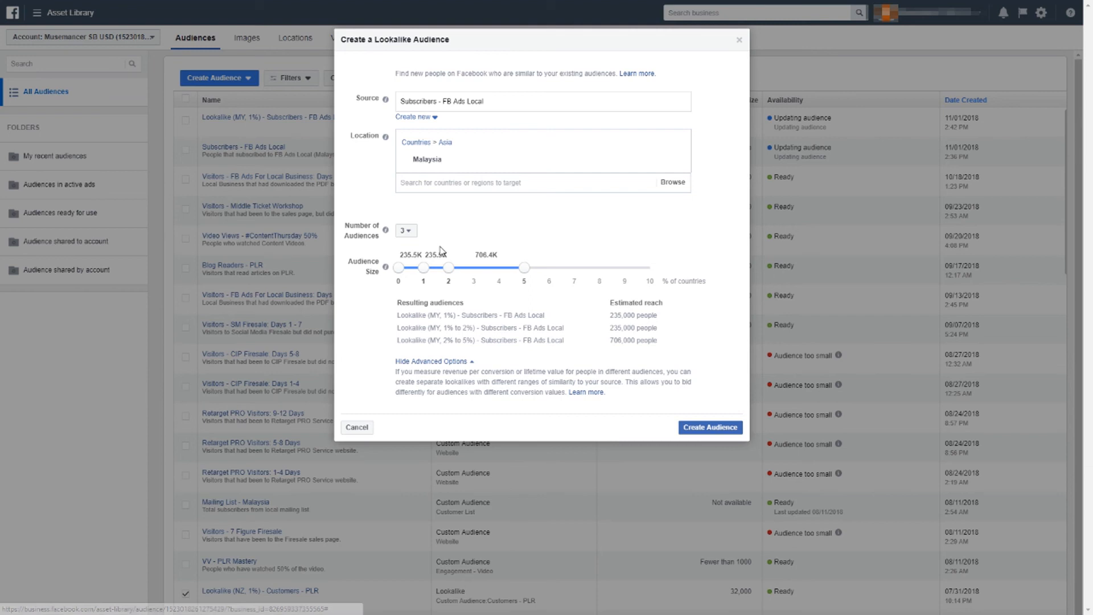
left_click(406, 230)
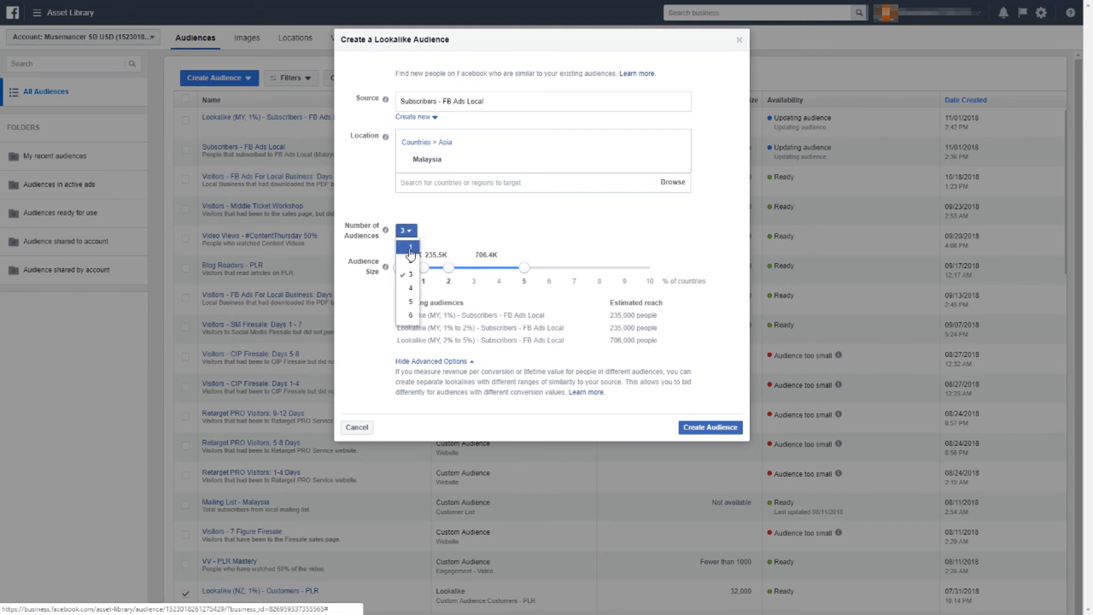
left_click(405, 242)
mouse_move(425, 271)
left_mouse_down()
mouse_move(447, 273)
mouse_move(424, 273)
left_mouse_up()
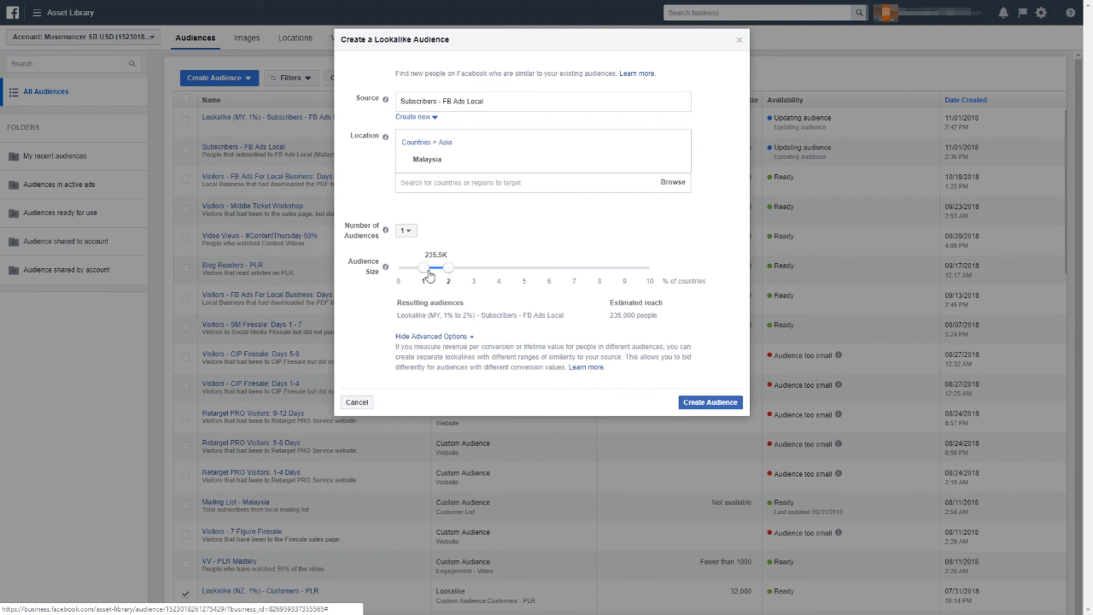
left_click(728, 403)
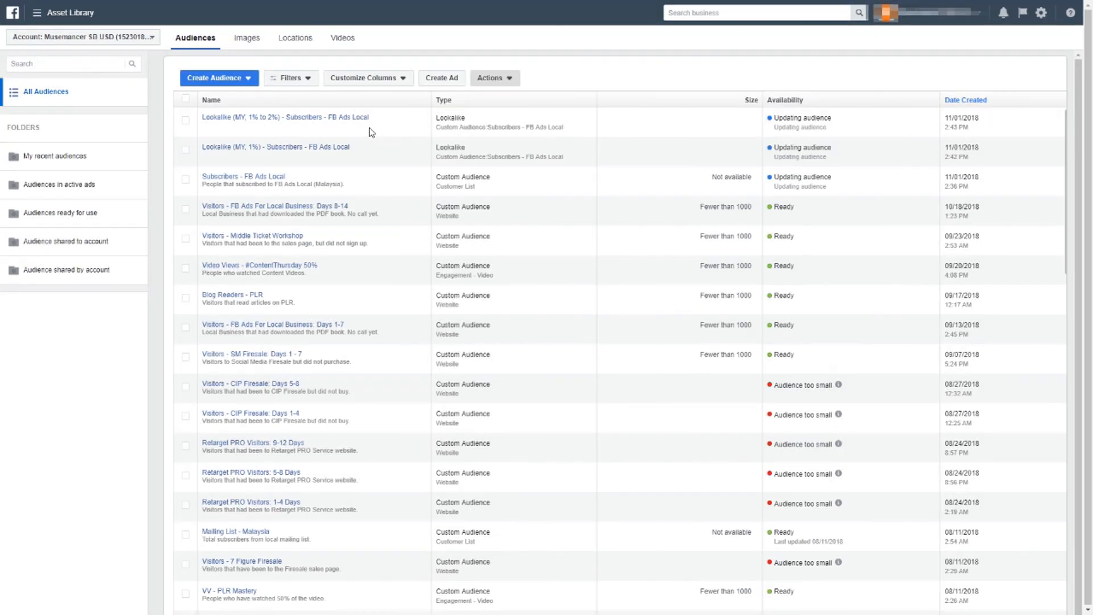
mouse_move(329, 124)
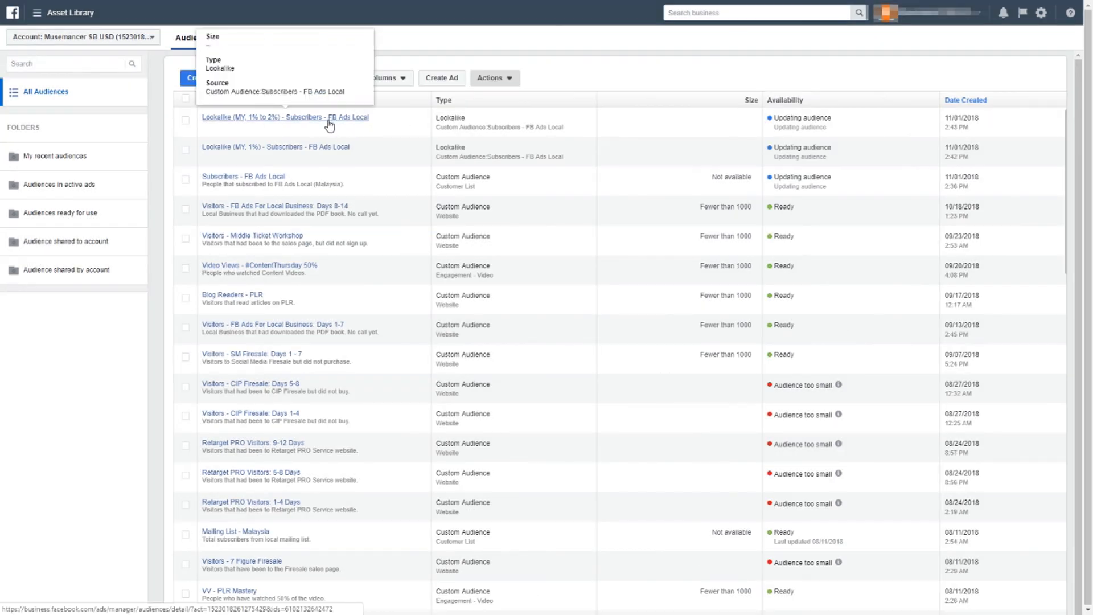
scroll(334, 156, "down", 4)
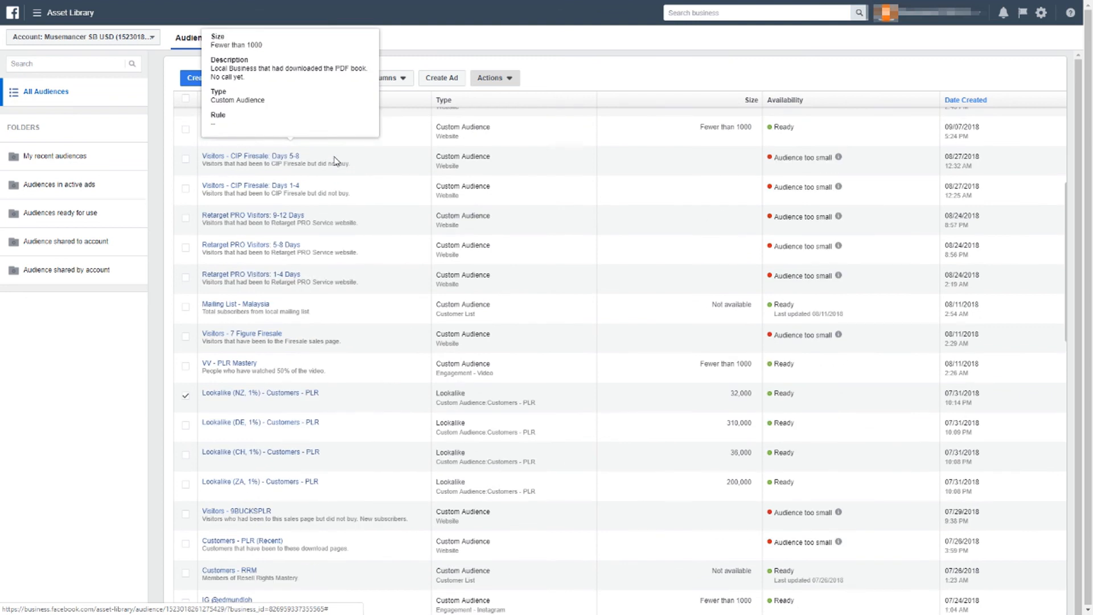
scroll(335, 161, "up", 4)
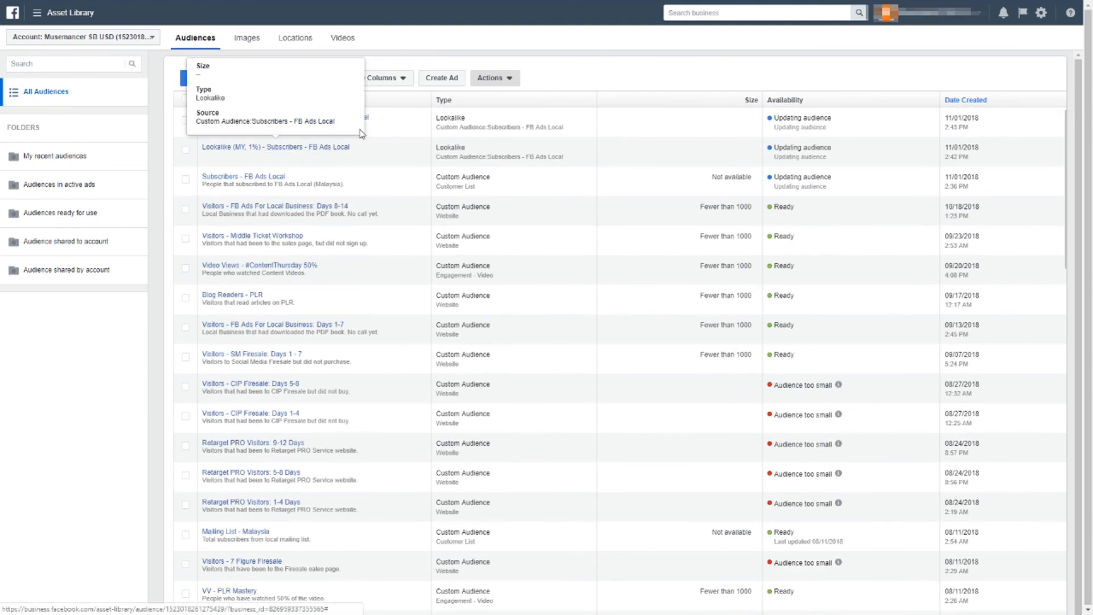
mouse_move(250, 120)
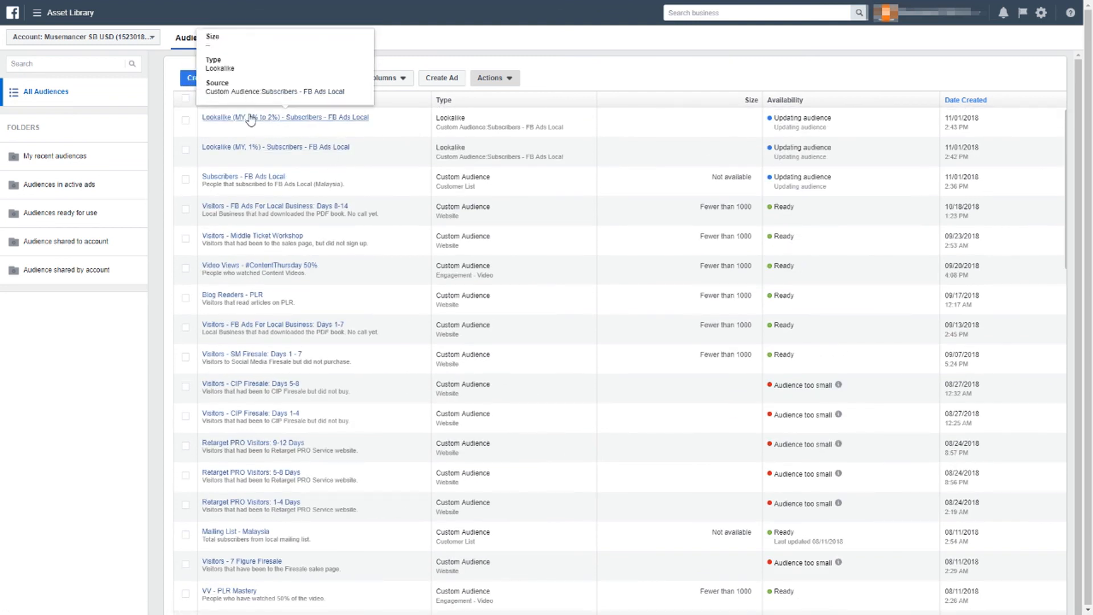
- Start a third lookalike audience based on the Subscribers - FB Ads Local custom audience
left_click(187, 83)
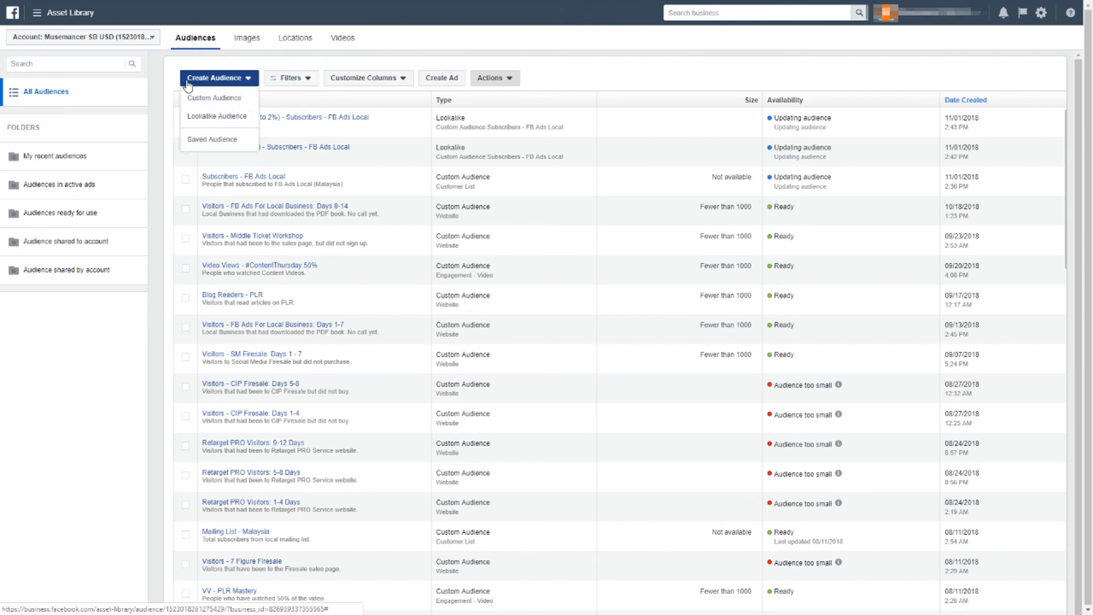
left_click(216, 119)
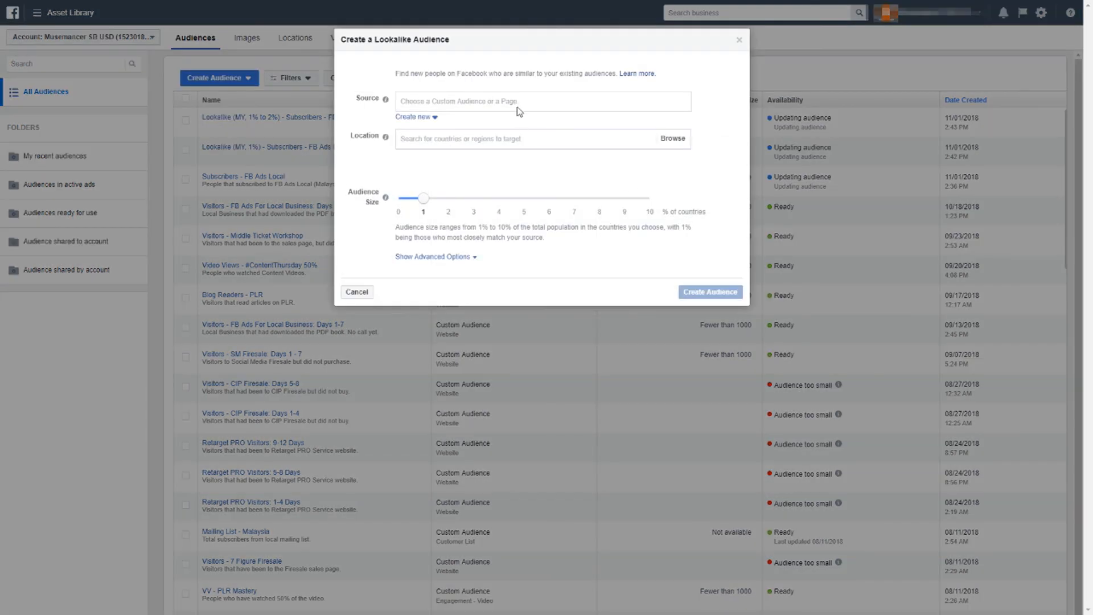
left_click(518, 101)
left_click(517, 125)
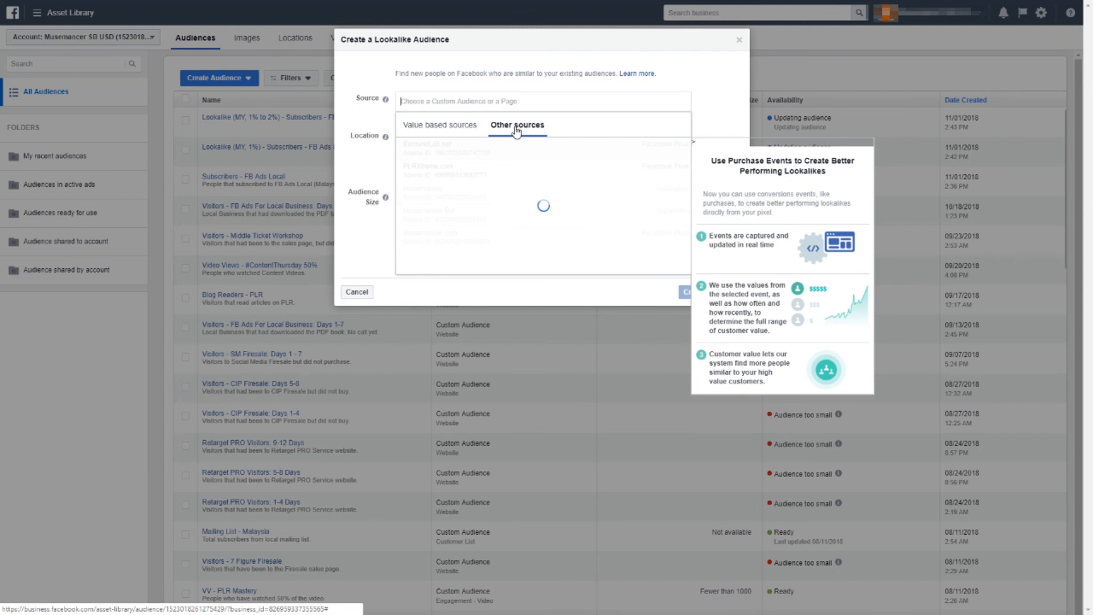
type("sub")
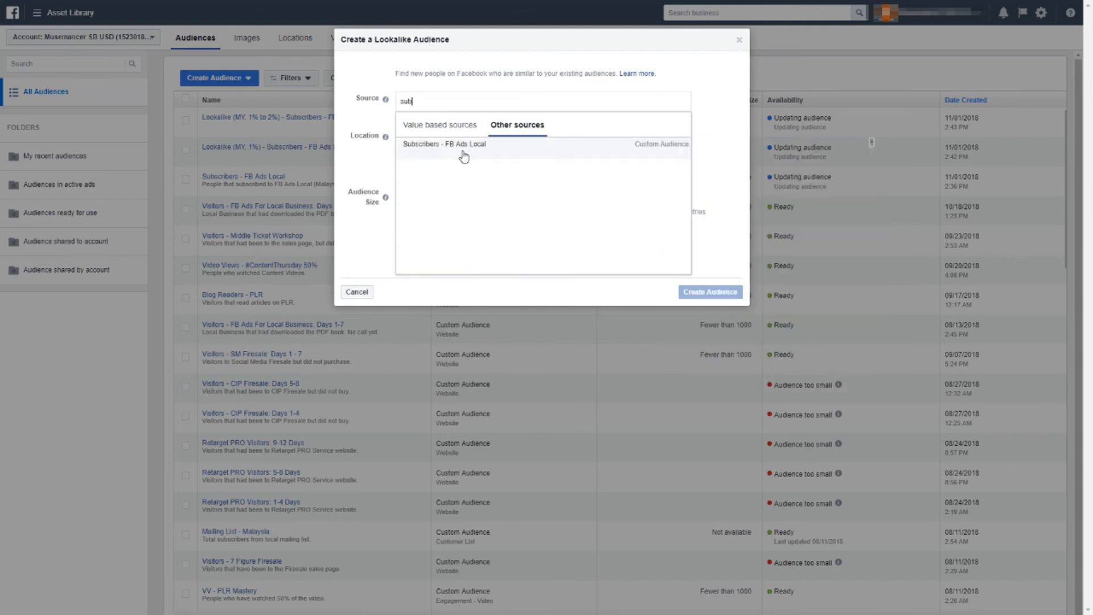
left_click(463, 150)
- Set Malaysia as the target location of the third lookalike audience
left_click(462, 137)
type("malaysia")
left_click(444, 158)
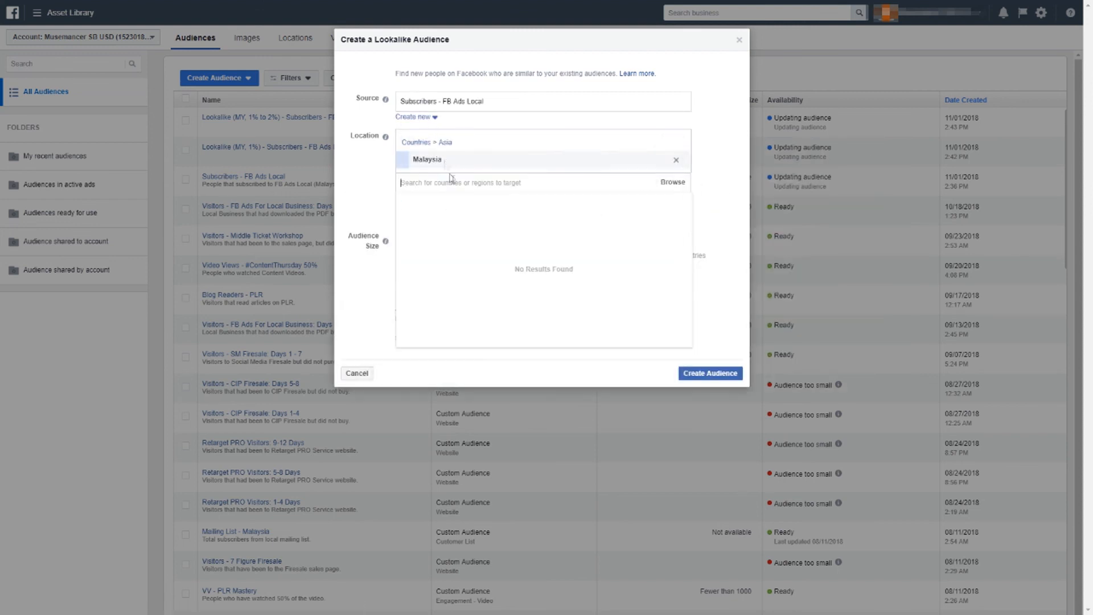
- Limit the advanced options to 1 audience, set its size range to 2% to 3%, and create the lookalike audience
left_click(433, 339)
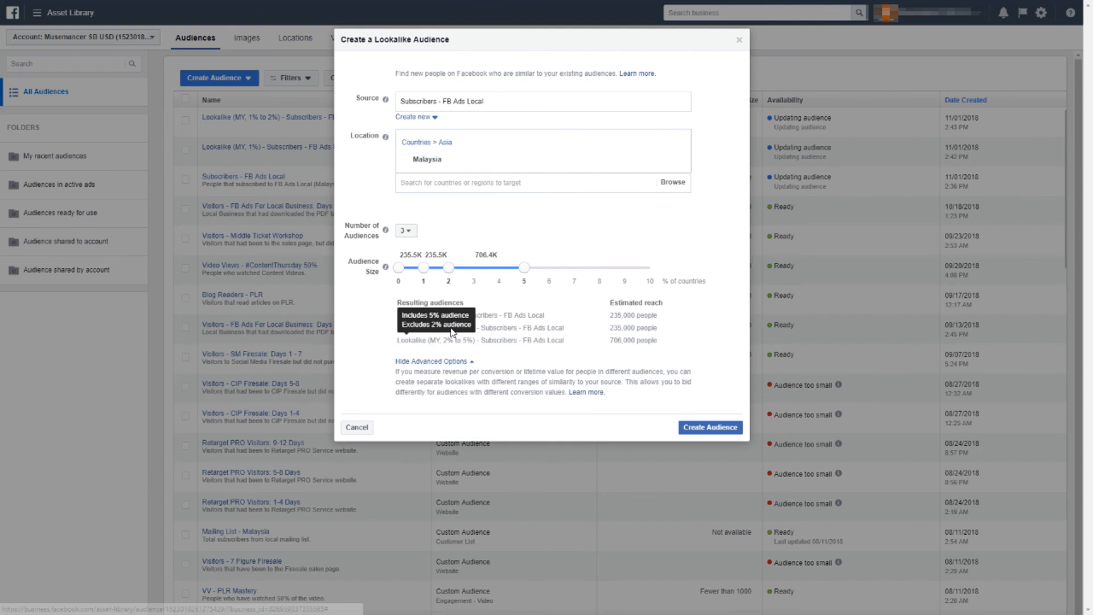
left_click(407, 231)
left_click(410, 247)
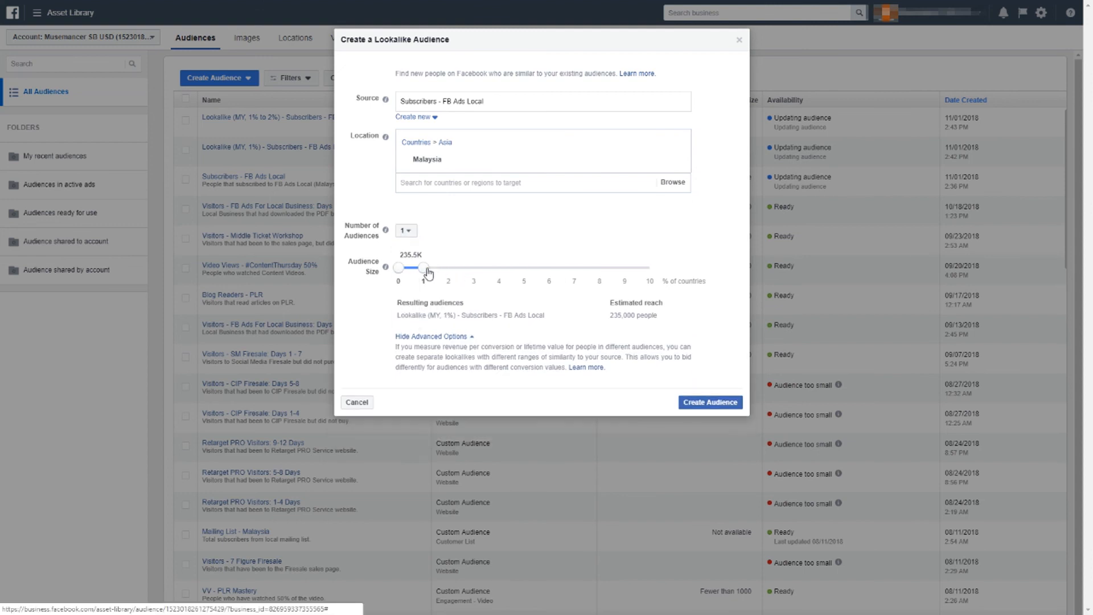
left_click_drag(398, 268, 450, 268)
left_click(719, 404)
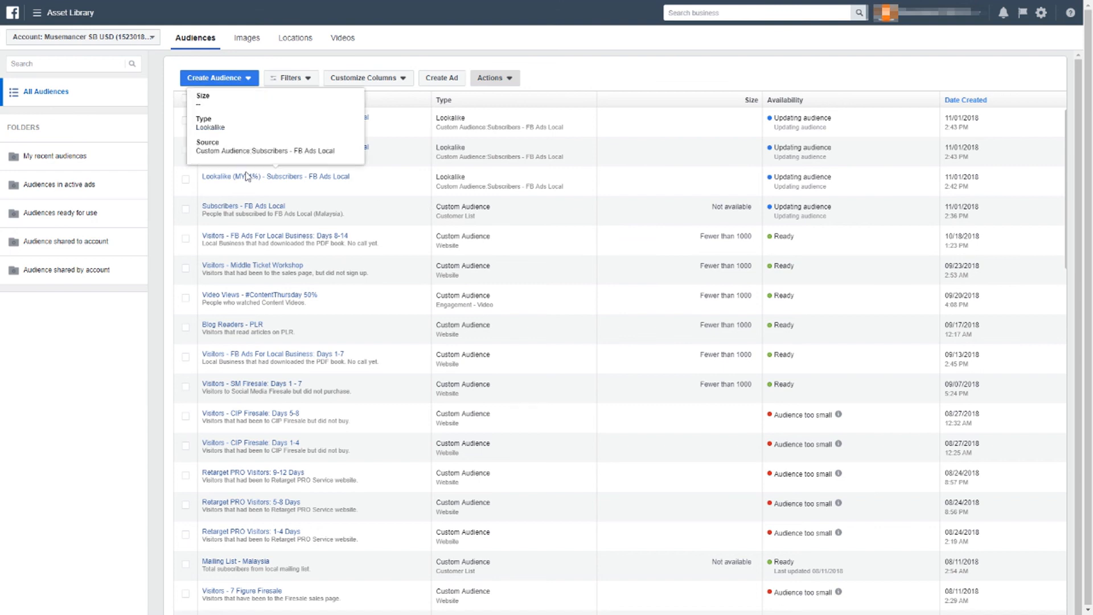
- Select the three Malaysia lookalike audiences (1%, 1% to 2%, and 2% to 3%) in the audience list
left_click(186, 179)
left_click(186, 149)
left_click(185, 119)
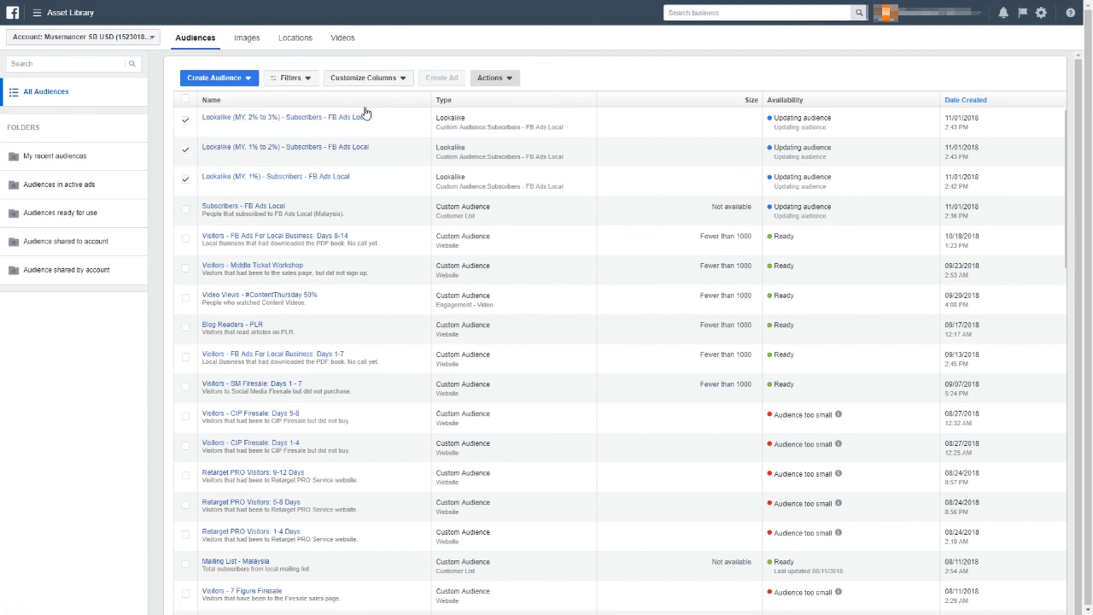
mouse_move(347, 141)
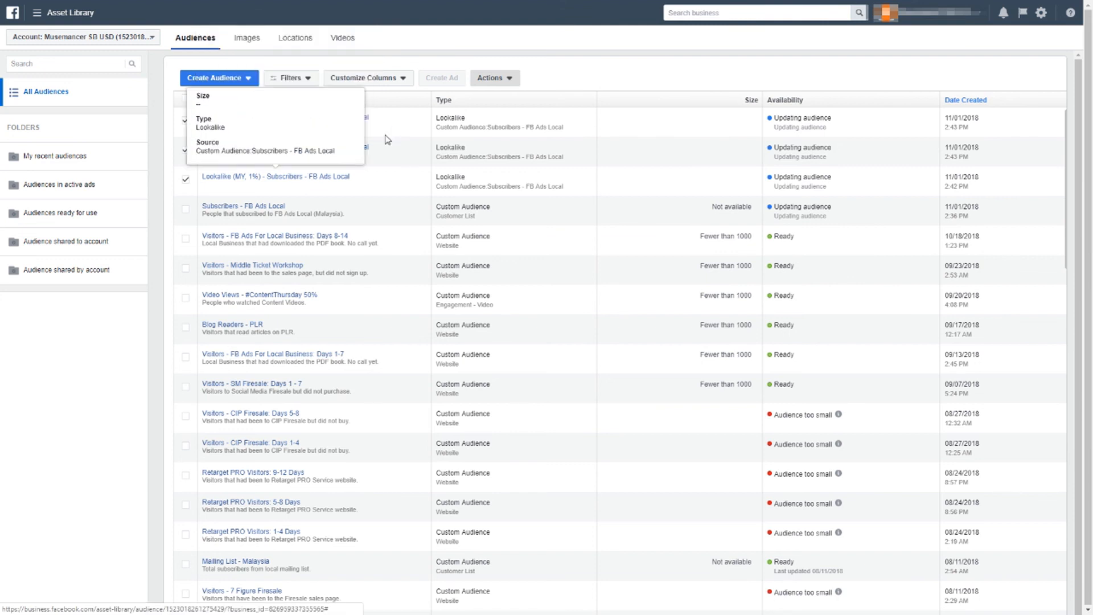